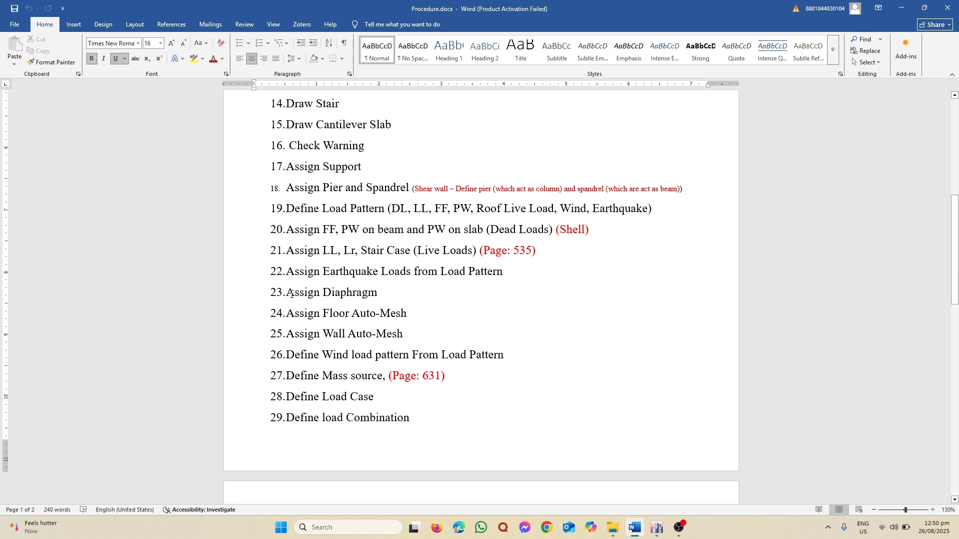
Highlight the Assign Diaphragm item in the procedure document, switch to ETABS, and change the Stair Top plan window to a 3-D view
{"action": "triple_click", "coordinate": [290, 295]}
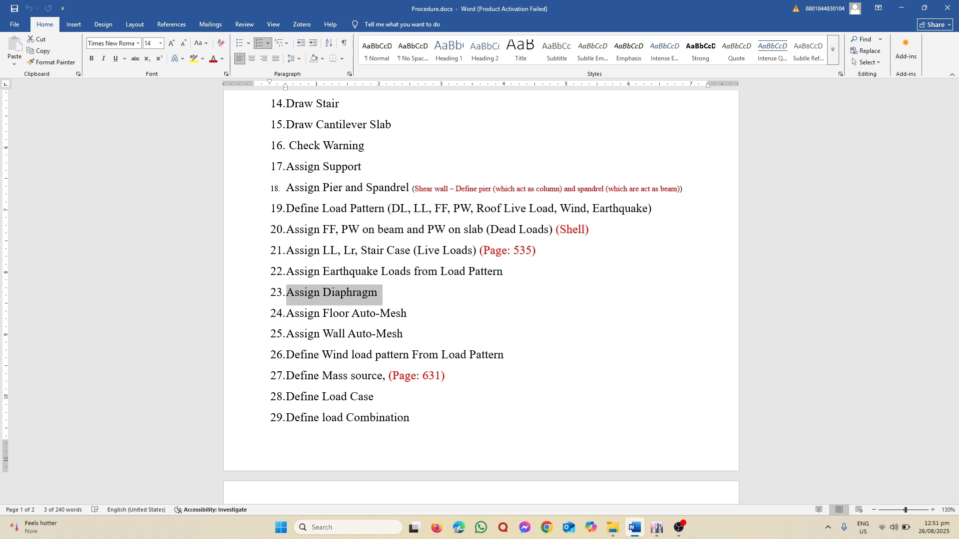
{"action": "left_click", "coordinate": [654, 529]}
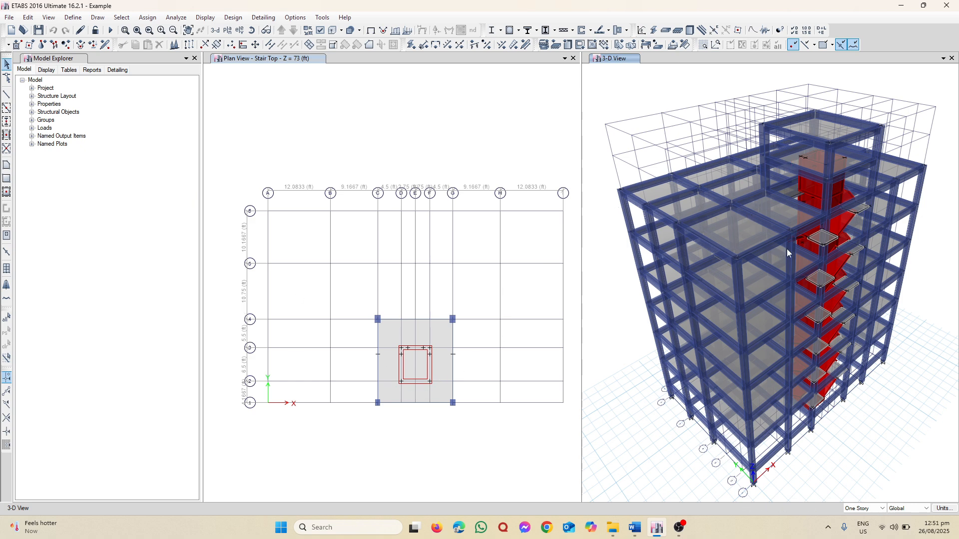
{"action": "left_click", "coordinate": [354, 132]}
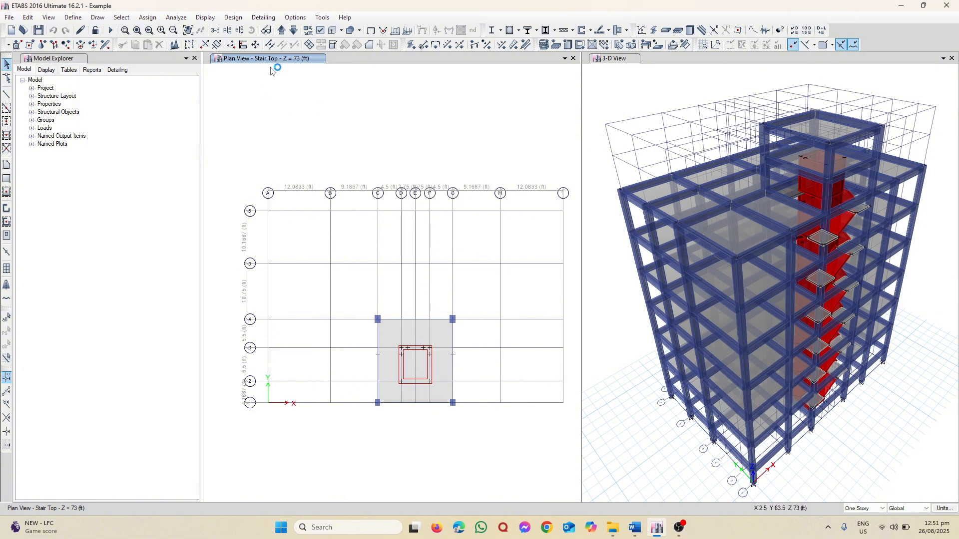
{"action": "left_click", "coordinate": [214, 30]}
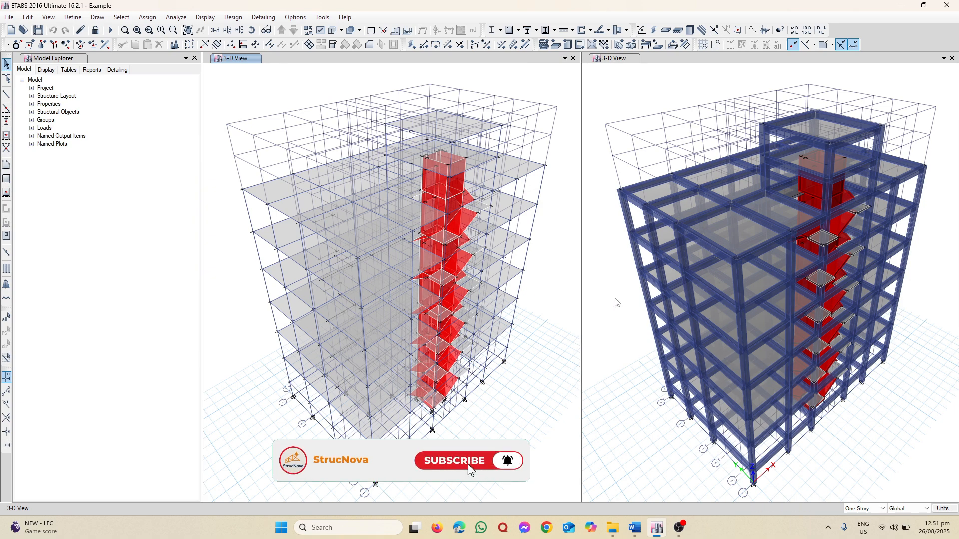
Select all objects in the XY plane of the topmost slab by picking one of its joints
{"action": "left_click", "coordinate": [120, 18]}
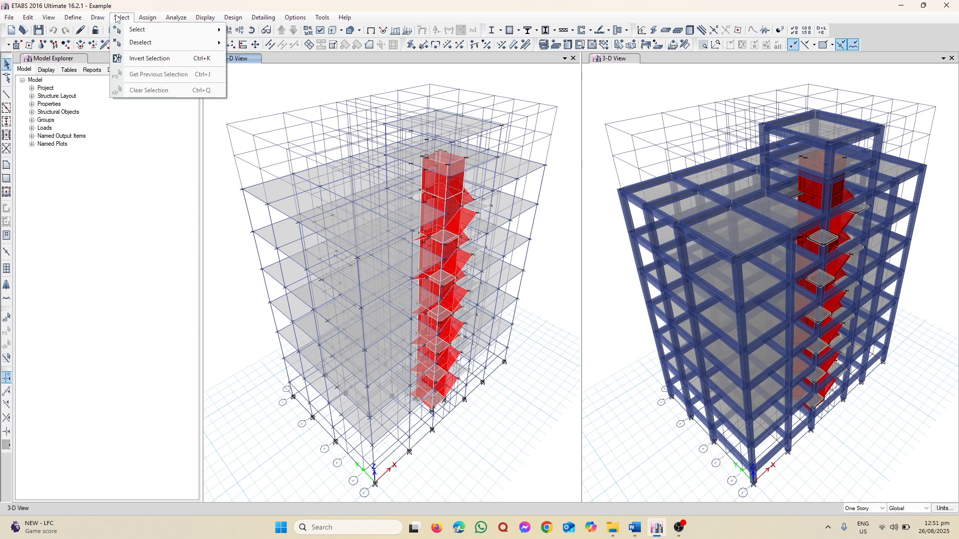
{"action": "mouse_move", "coordinate": [168, 31]}
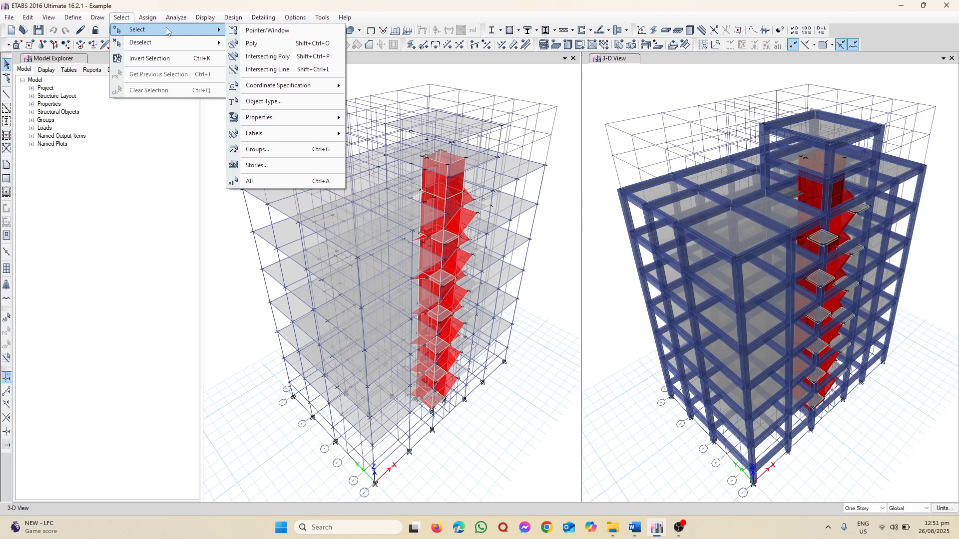
{"action": "mouse_move", "coordinate": [331, 92]}
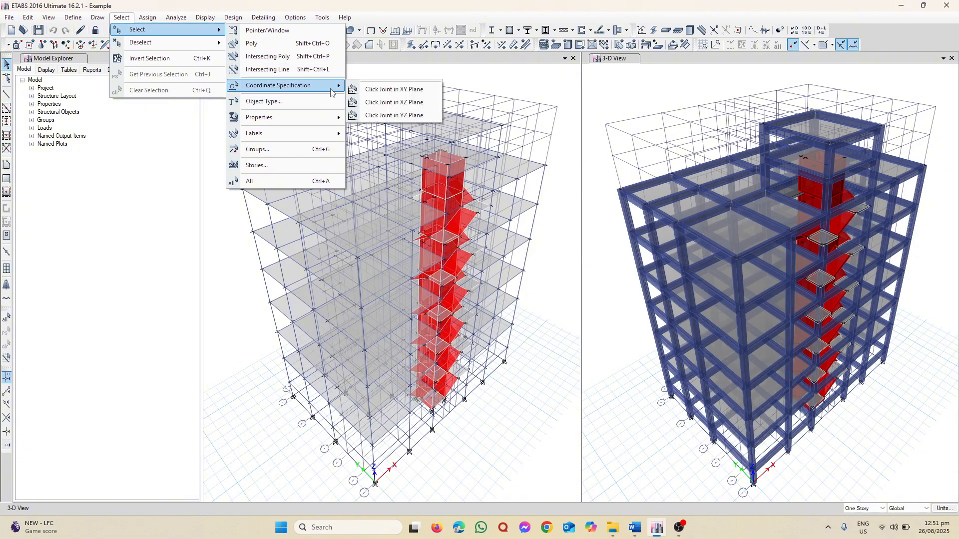
{"action": "left_click", "coordinate": [389, 90]}
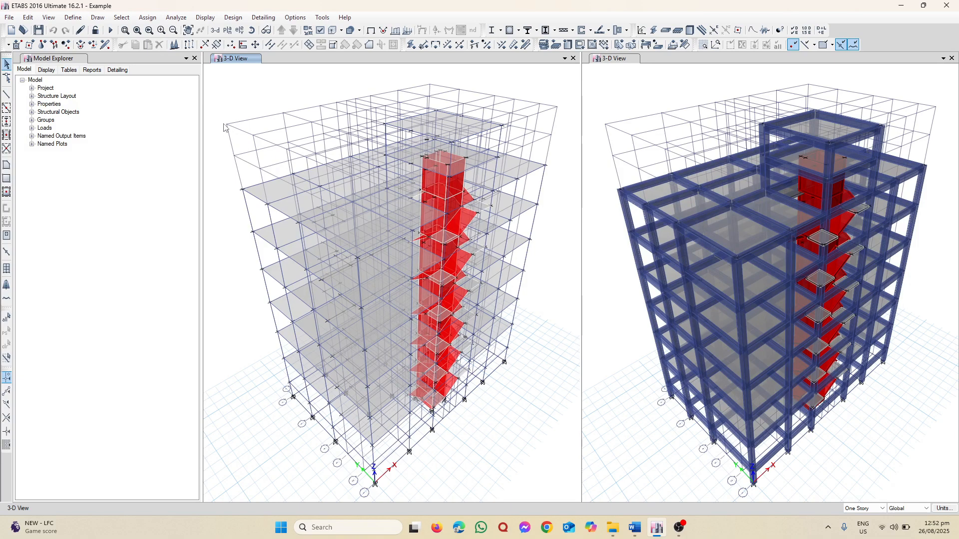
{"action": "double_click", "coordinate": [448, 123]}
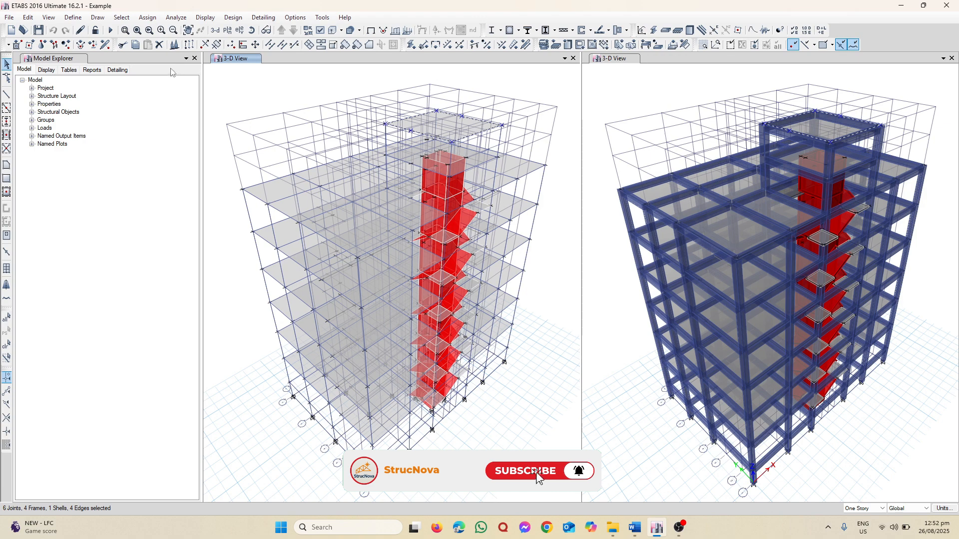
Add the XY planes of the Stair Top level and the full roof slab below it to the selection
{"action": "left_click", "coordinate": [121, 17]}
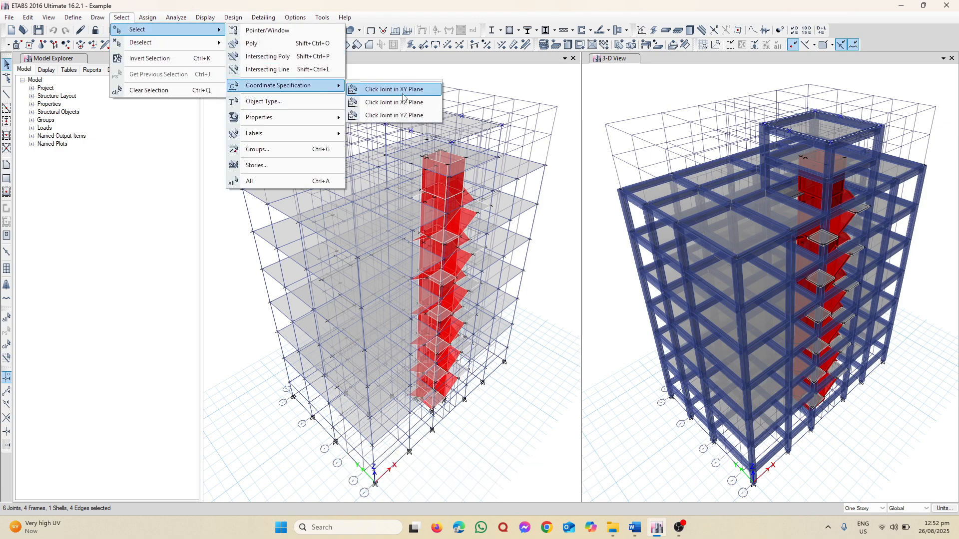
{"action": "left_click", "coordinate": [394, 89]}
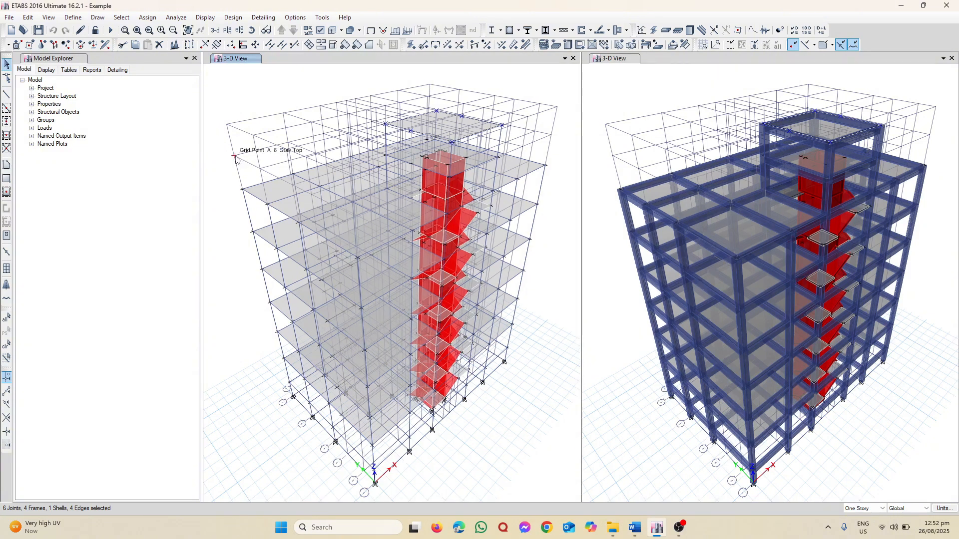
{"action": "left_click", "coordinate": [237, 157]}
{"action": "left_click", "coordinate": [120, 19]}
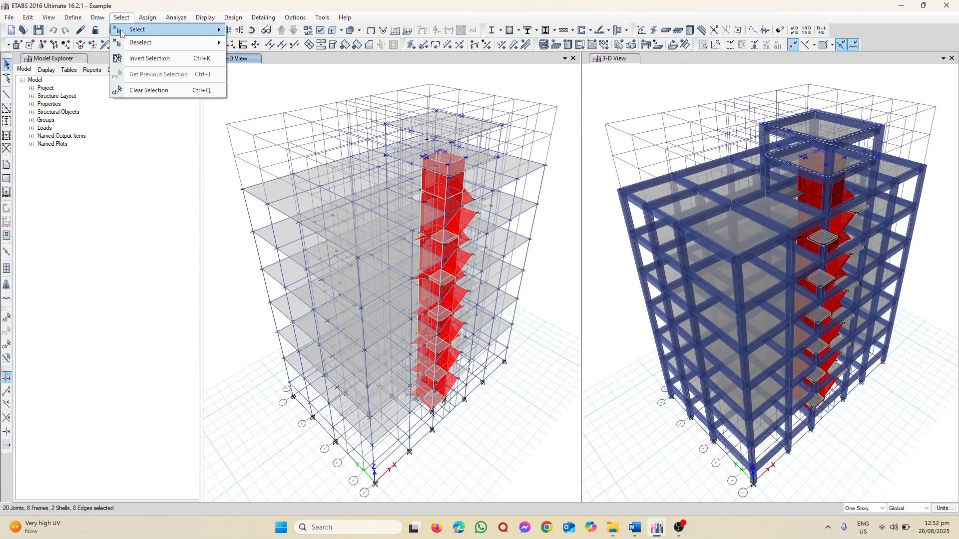
{"action": "mouse_move", "coordinate": [125, 31]}
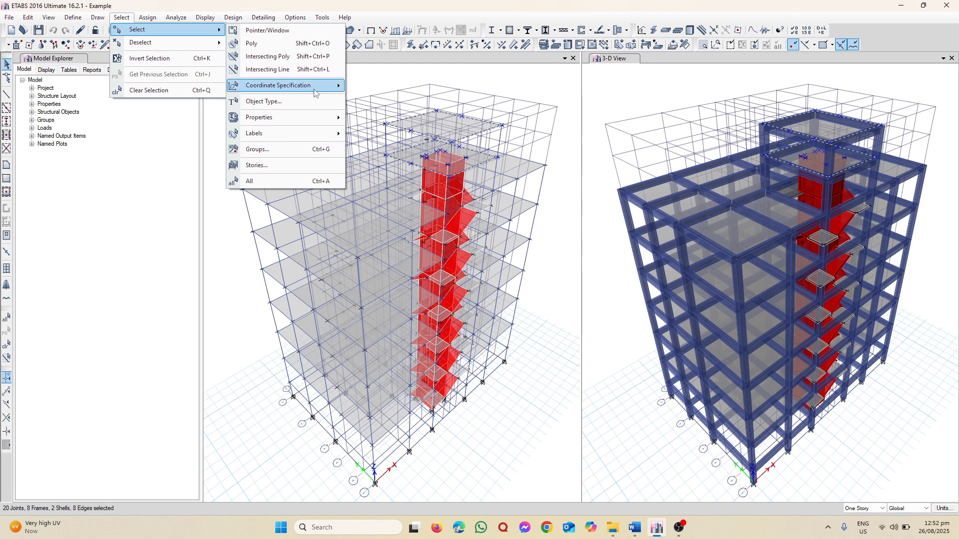
{"action": "mouse_move", "coordinate": [327, 95]}
{"action": "left_click", "coordinate": [392, 95]}
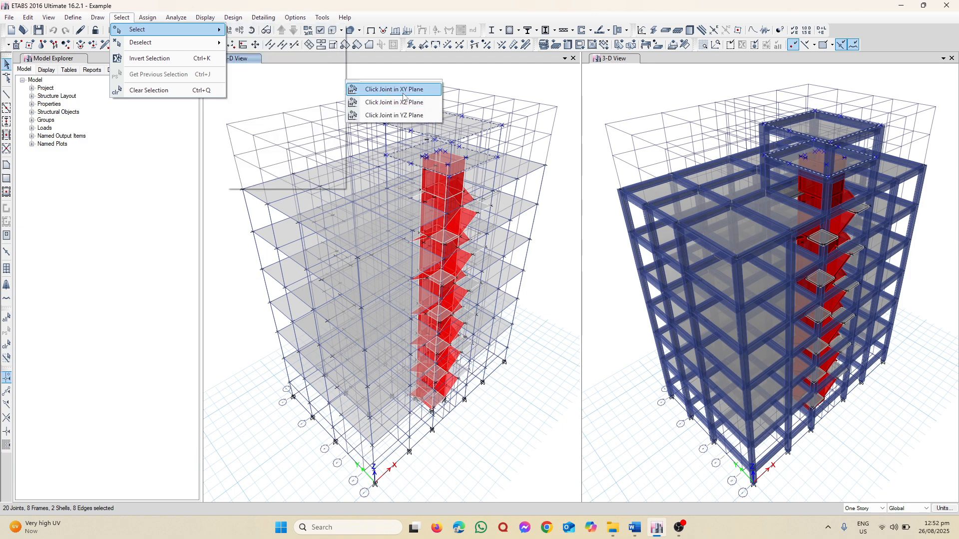
{"action": "left_click", "coordinate": [243, 190]}
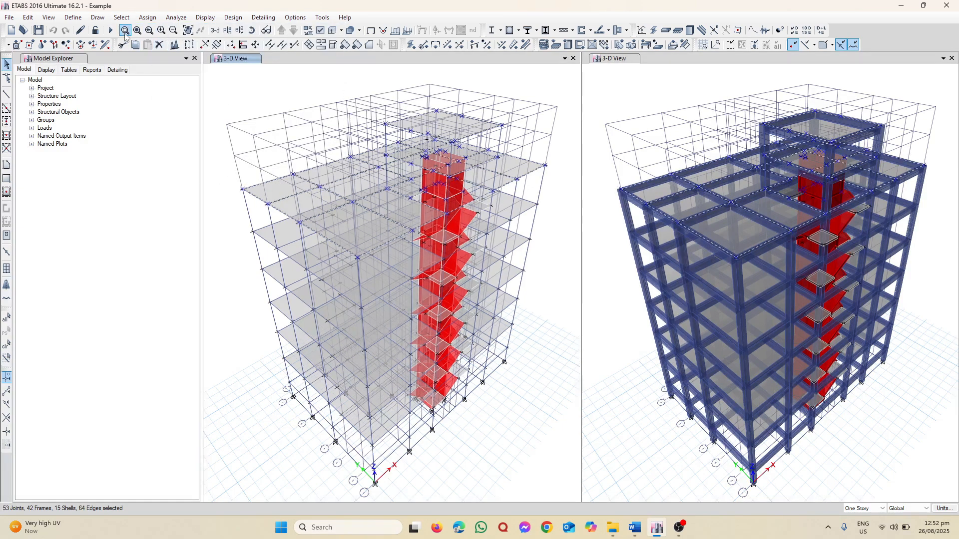
Add the XY planes of the two floors directly below the roof slab to the selection, using their grid A-6 joints
{"action": "left_click", "coordinate": [121, 17]}
{"action": "mouse_move", "coordinate": [138, 29]}
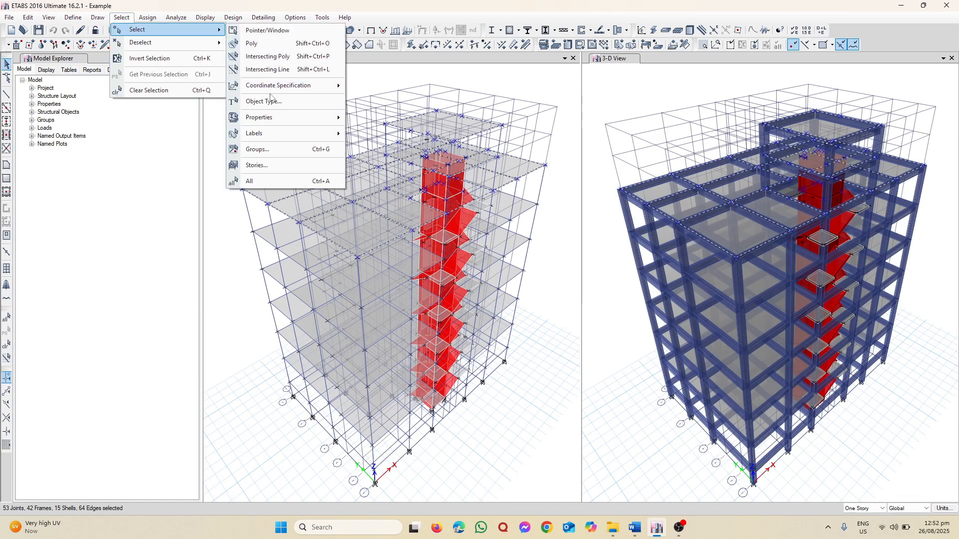
{"action": "mouse_move", "coordinate": [289, 85]}
{"action": "left_click", "coordinate": [392, 87]}
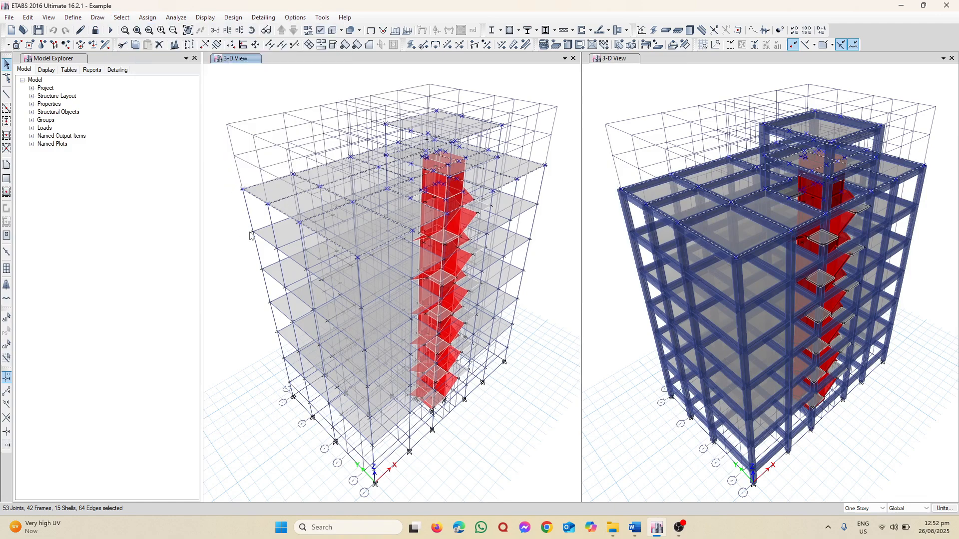
{"action": "left_click", "coordinate": [252, 234]}
{"action": "left_click", "coordinate": [121, 18]}
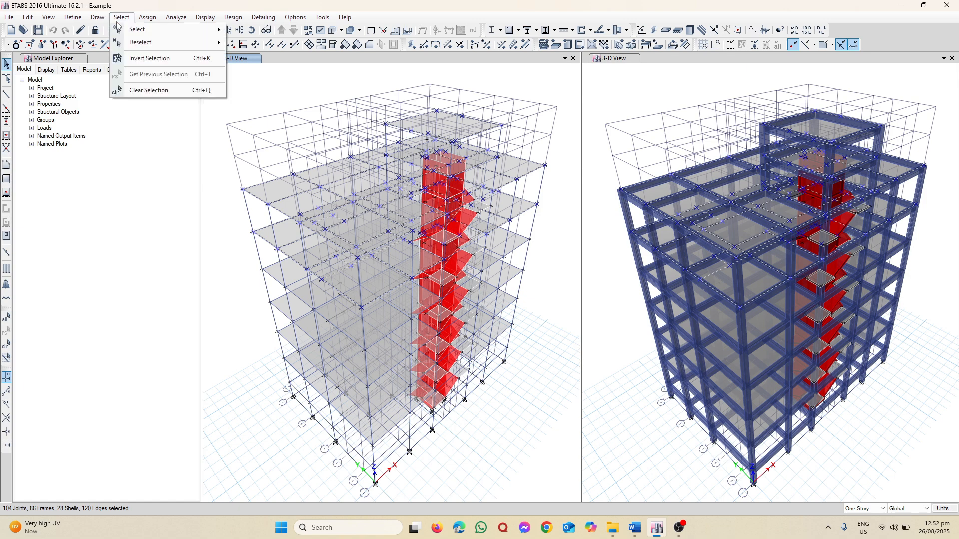
{"action": "mouse_move", "coordinate": [134, 30]}
{"action": "mouse_move", "coordinate": [277, 85]}
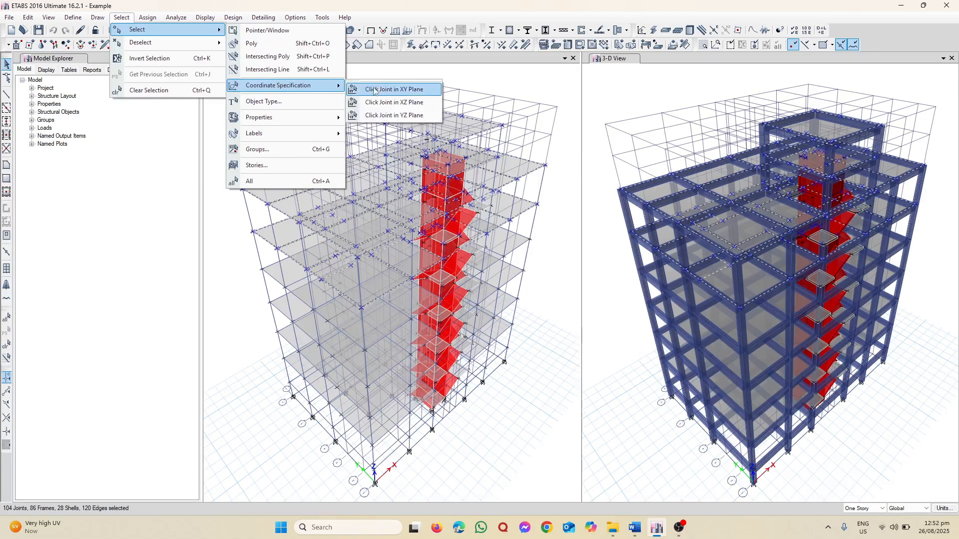
{"action": "left_click", "coordinate": [374, 90]}
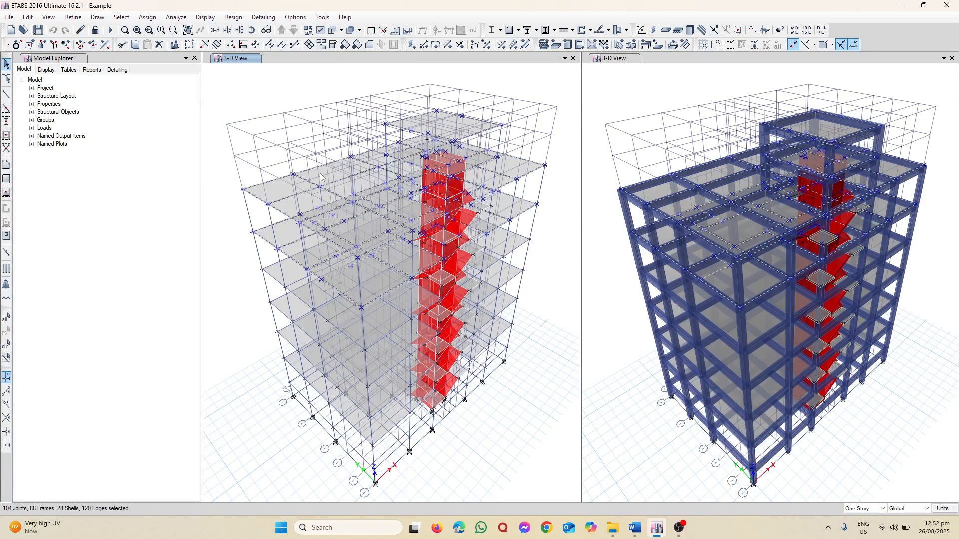
{"action": "left_click", "coordinate": [263, 270]}
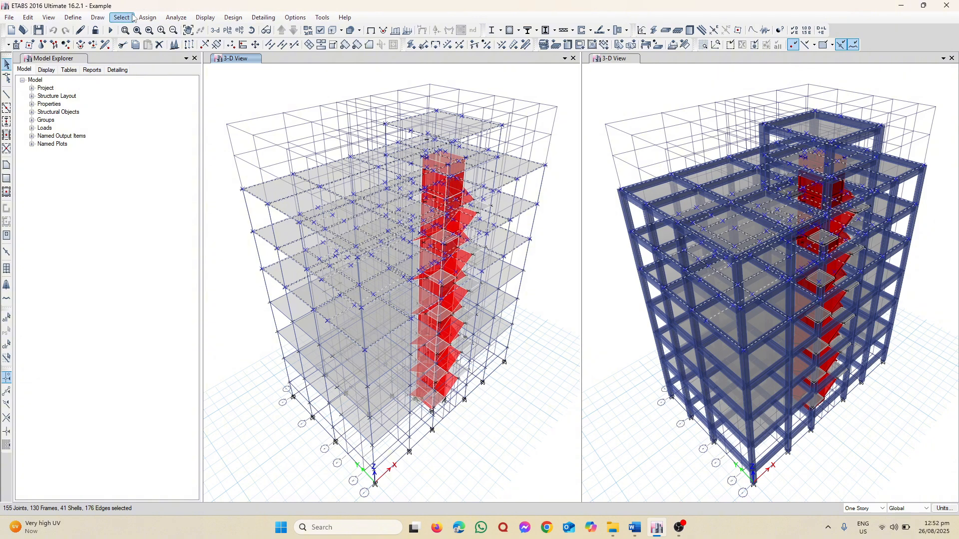
Add the XY planes of the third and fourth floors below the roof slab to the selection
{"action": "left_click", "coordinate": [130, 21]}
{"action": "mouse_move", "coordinate": [137, 30]}
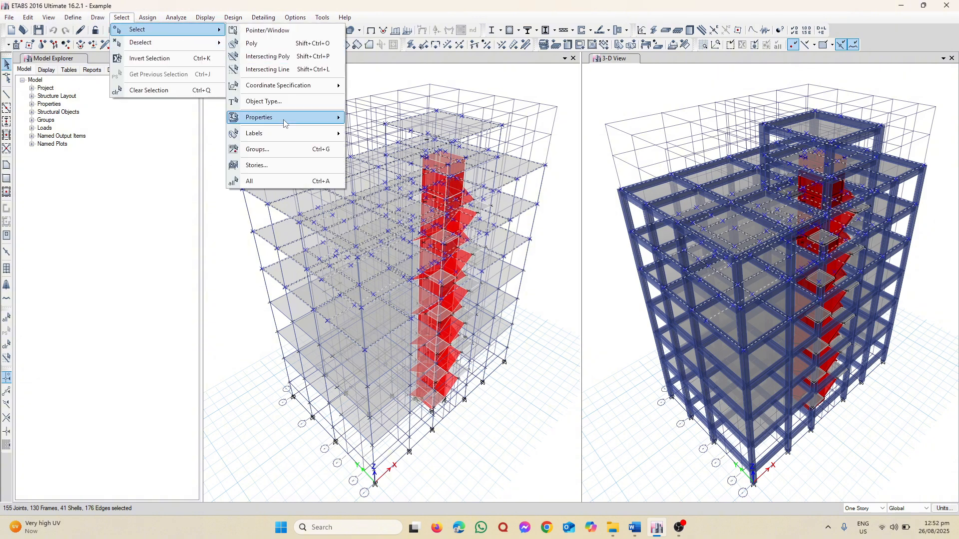
{"action": "left_click", "coordinate": [375, 90]}
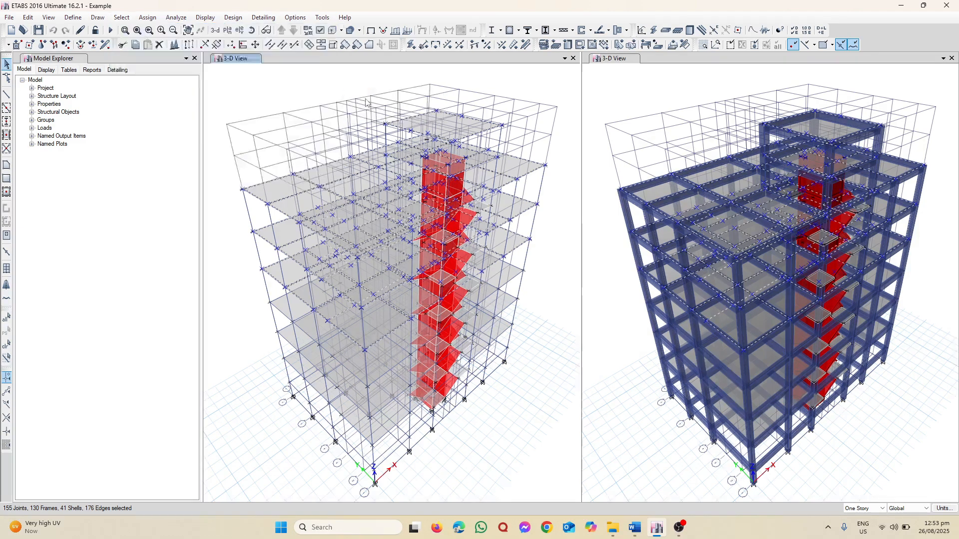
{"action": "left_click", "coordinate": [270, 302]}
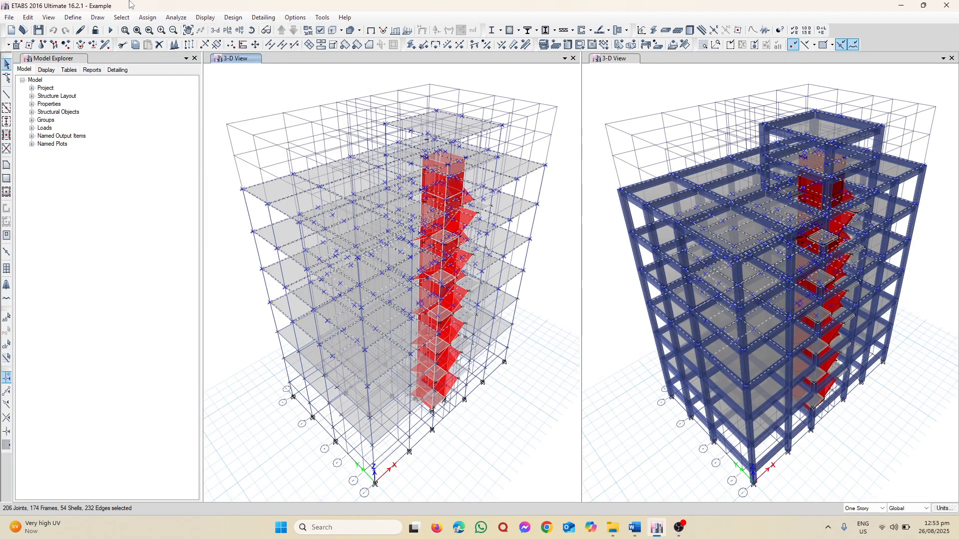
{"action": "left_click", "coordinate": [129, 19]}
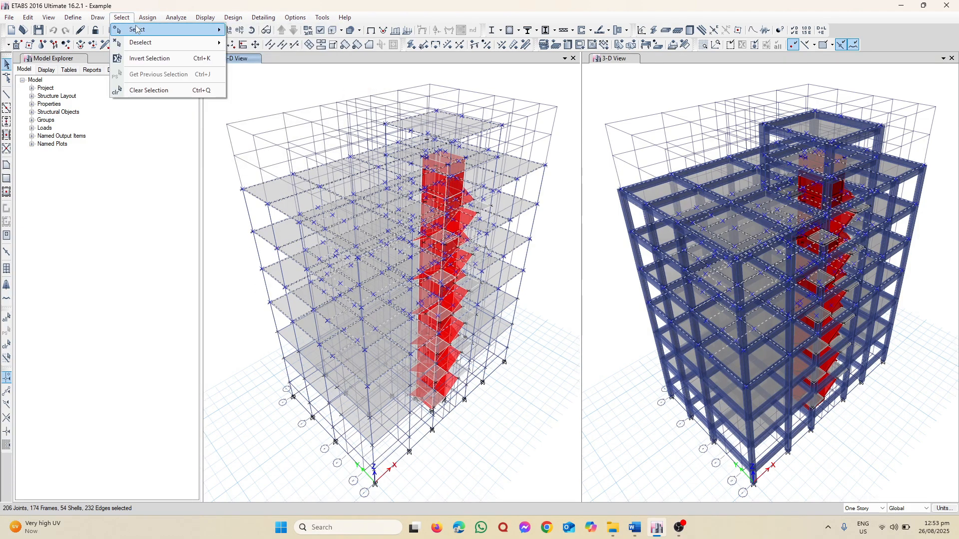
{"action": "mouse_move", "coordinate": [139, 30]}
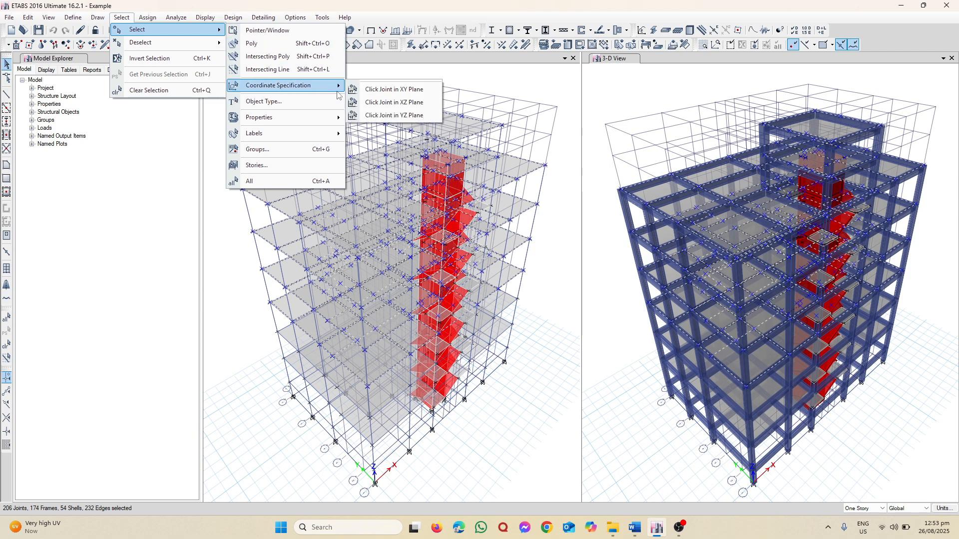
{"action": "left_click", "coordinate": [355, 91]}
{"action": "left_click", "coordinate": [277, 334]}
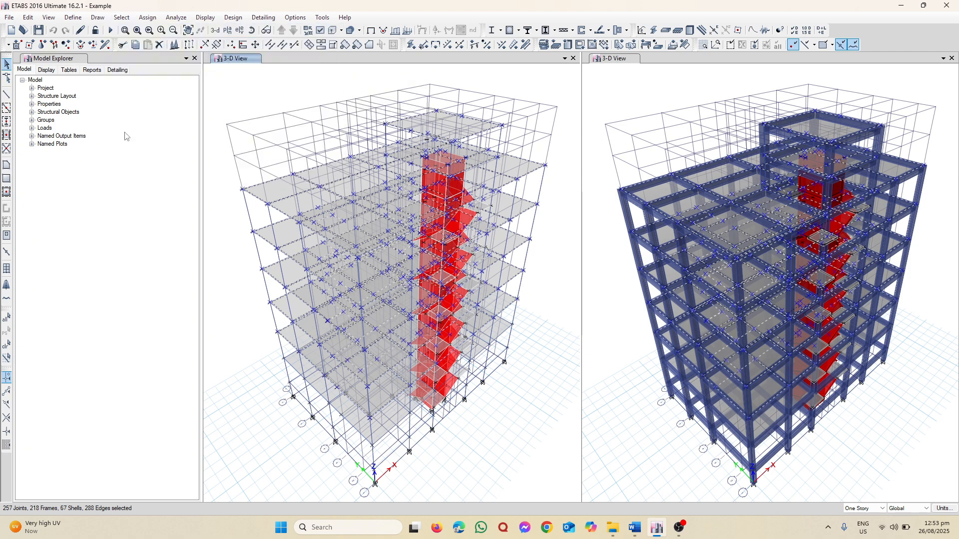
Add the XY planes of the lowest elevated floor and the GF level to the selection
{"action": "left_click", "coordinate": [122, 17]}
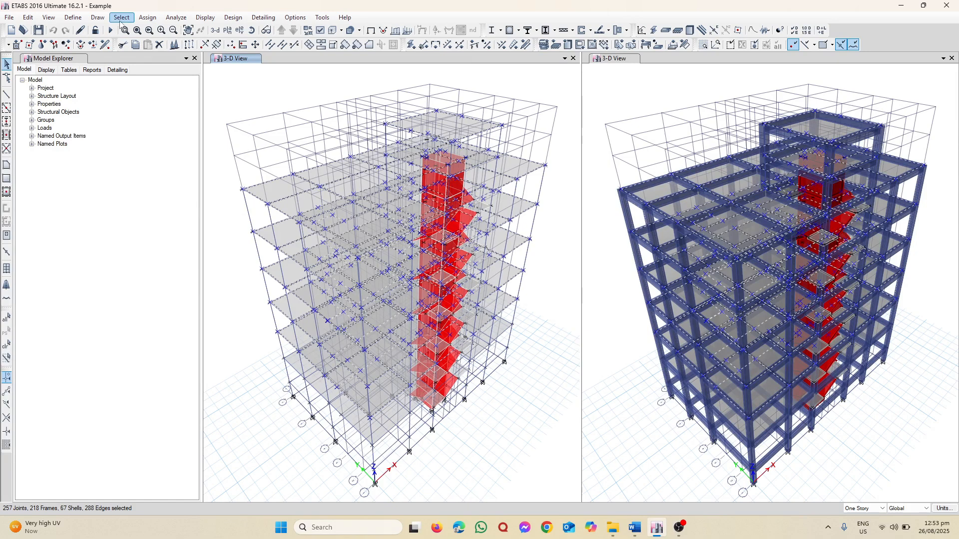
{"action": "mouse_move", "coordinate": [137, 30]}
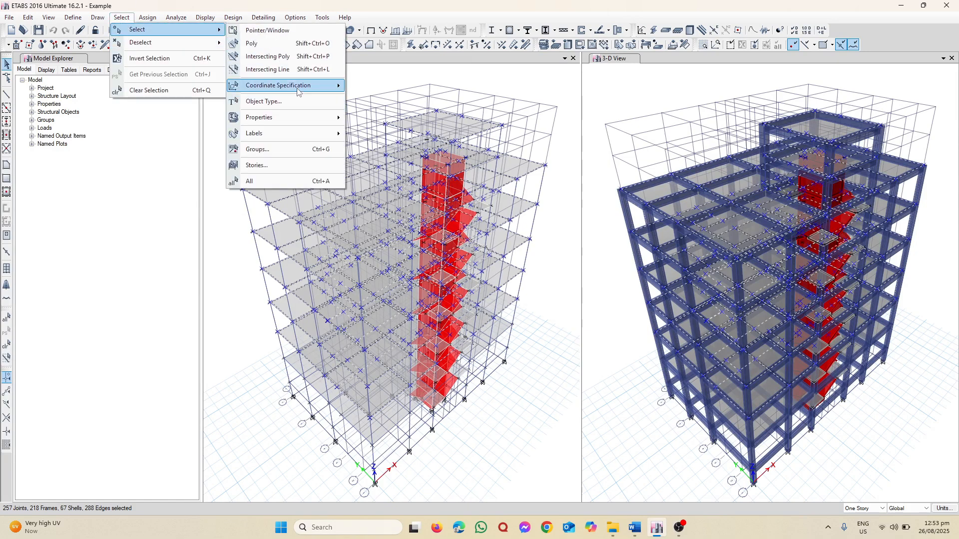
{"action": "mouse_move", "coordinate": [298, 86]}
{"action": "left_click", "coordinate": [370, 88]}
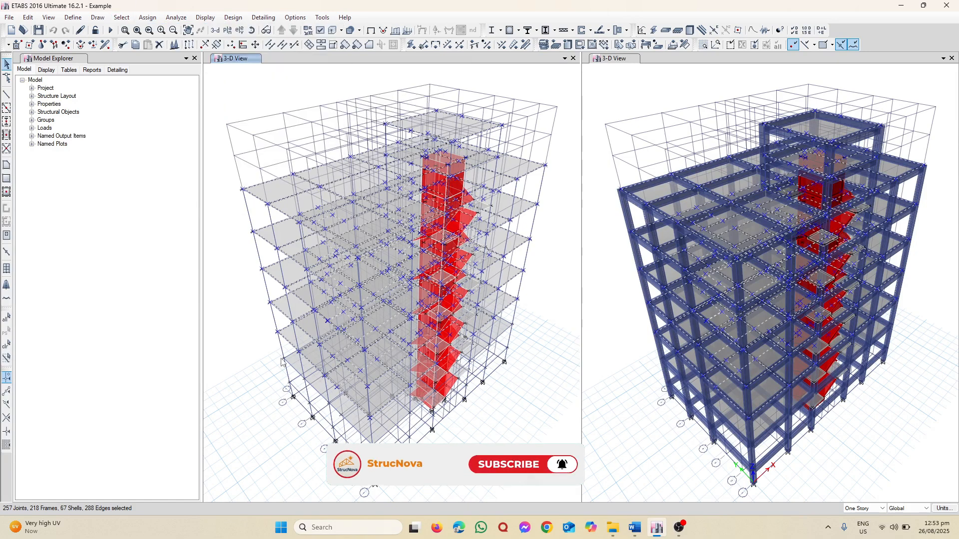
{"action": "left_click", "coordinate": [300, 350]}
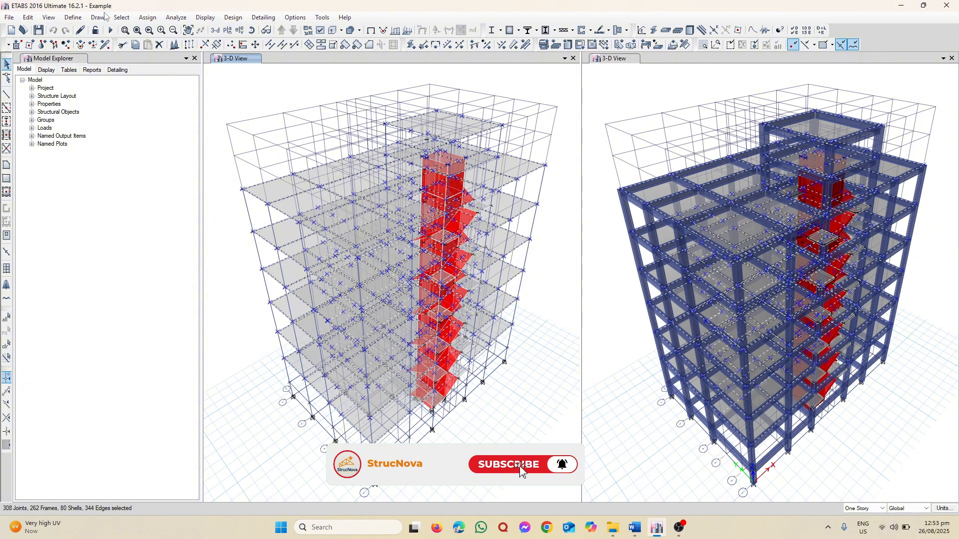
{"action": "left_click", "coordinate": [121, 17]}
{"action": "mouse_move", "coordinate": [137, 30]}
{"action": "mouse_move", "coordinate": [295, 84]}
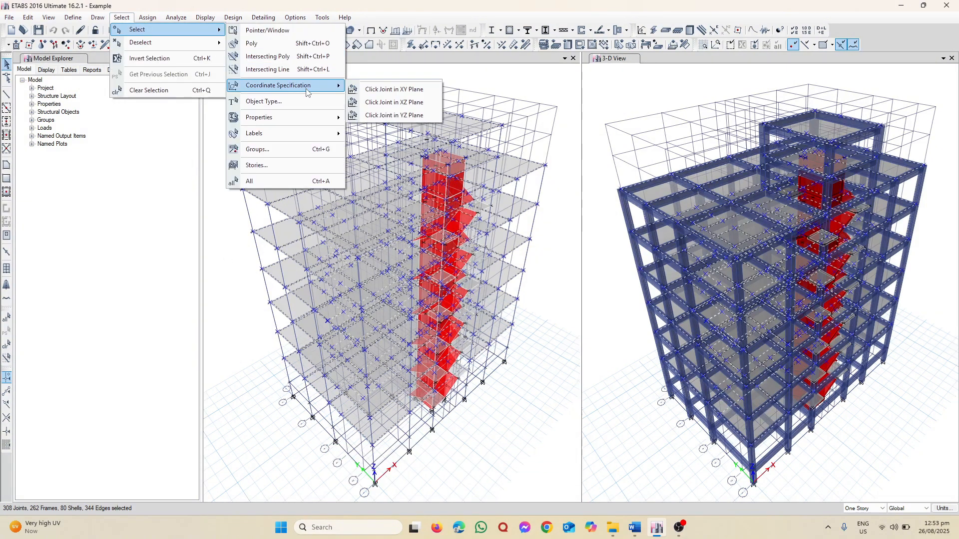
{"action": "left_click", "coordinate": [371, 90]}
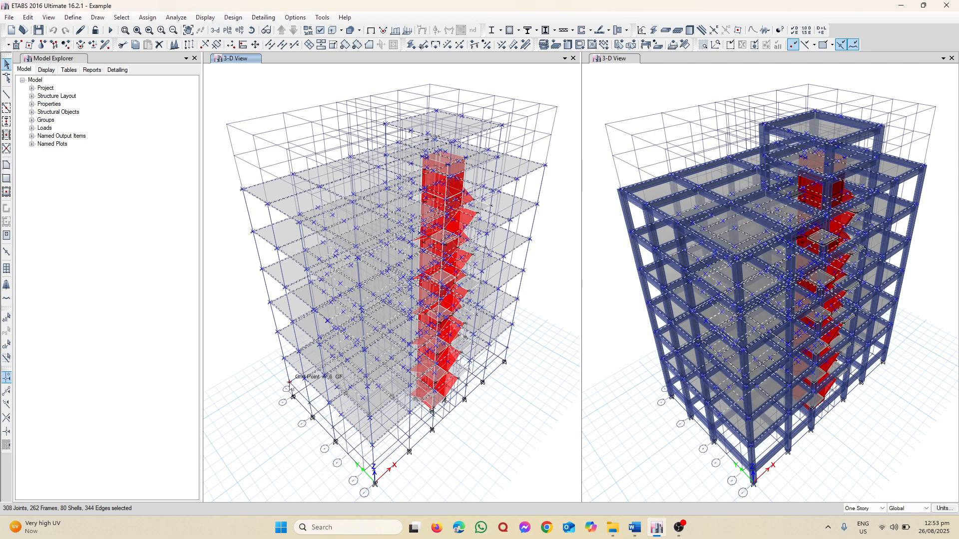
{"action": "left_click", "coordinate": [288, 384]}
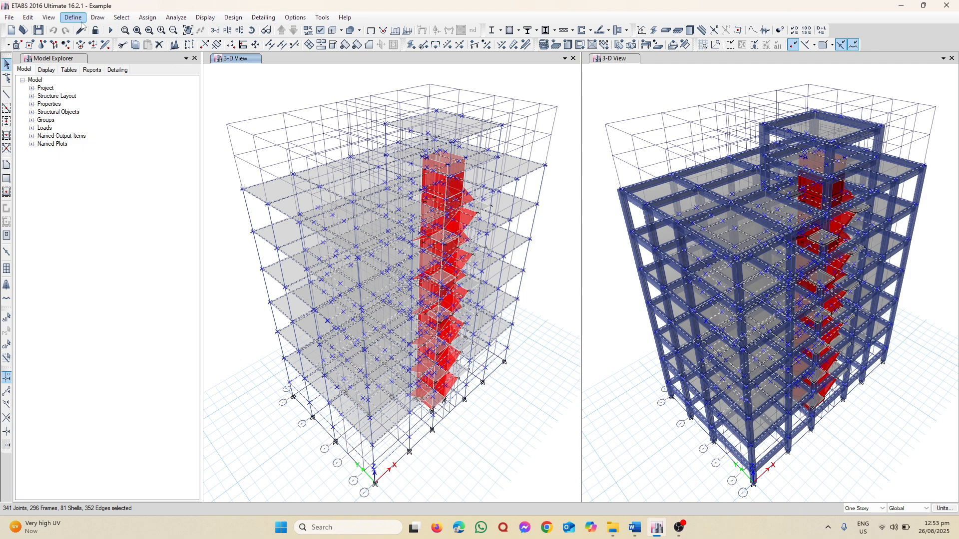
Review the rigidity definition of diaphragm D1 and assign D1 to the selected floor shells
{"action": "left_click", "coordinate": [145, 20]}
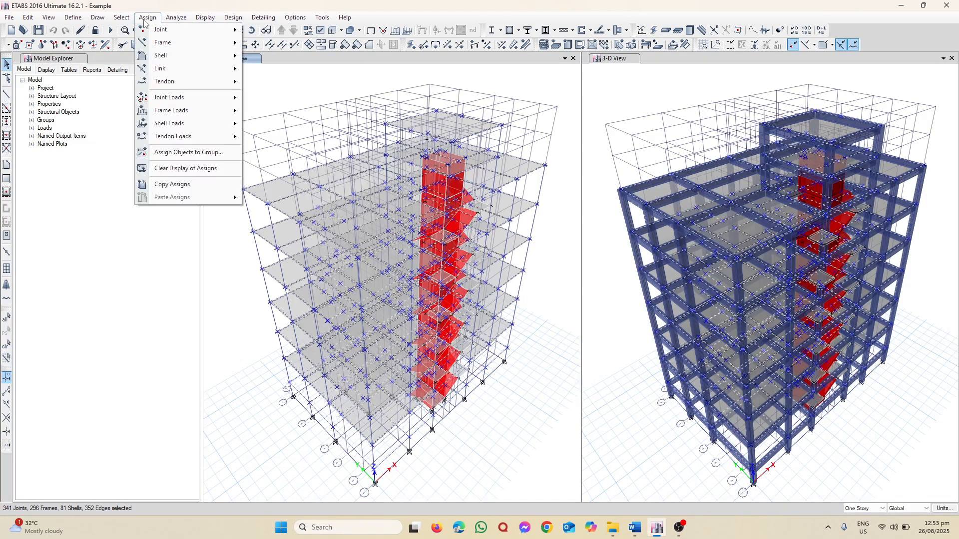
{"action": "mouse_move", "coordinate": [174, 59]}
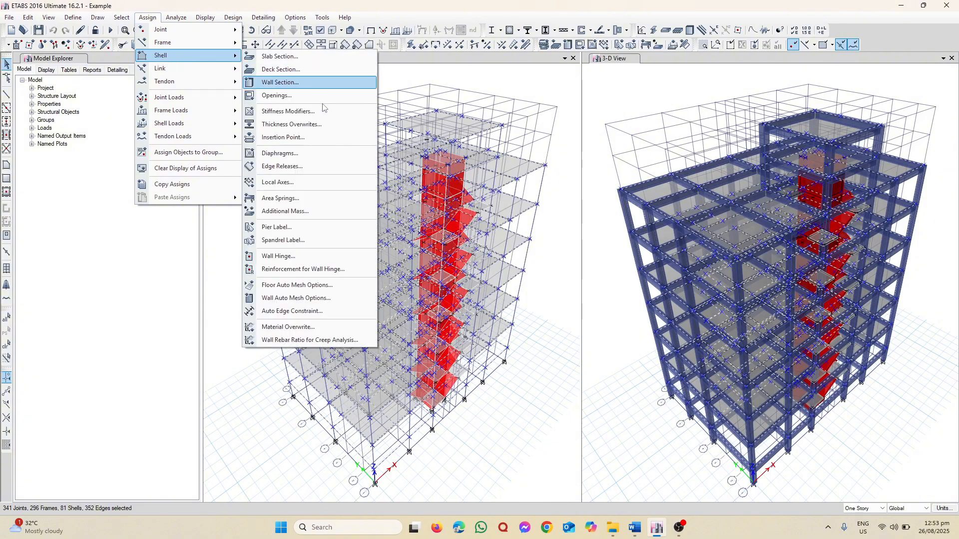
{"action": "left_click", "coordinate": [274, 158]}
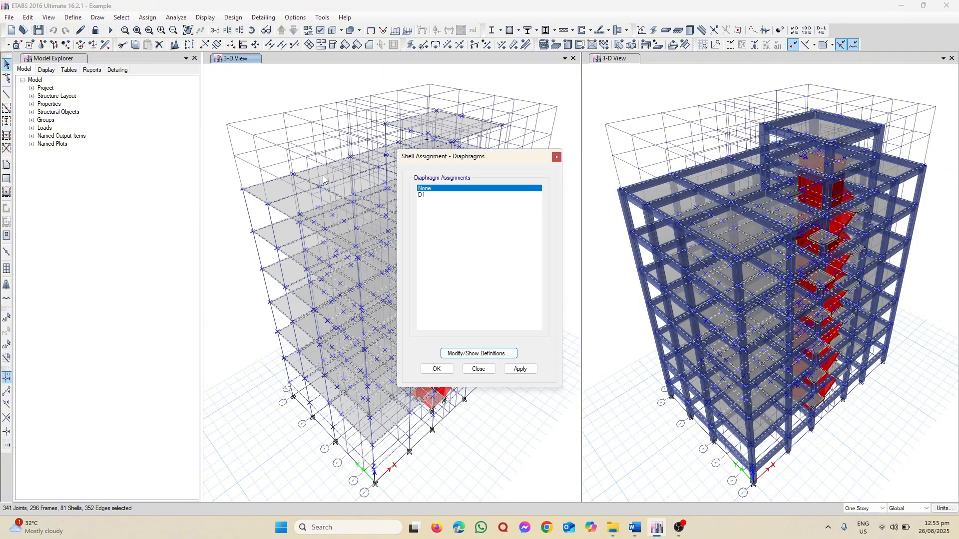
{"action": "left_click", "coordinate": [432, 195]}
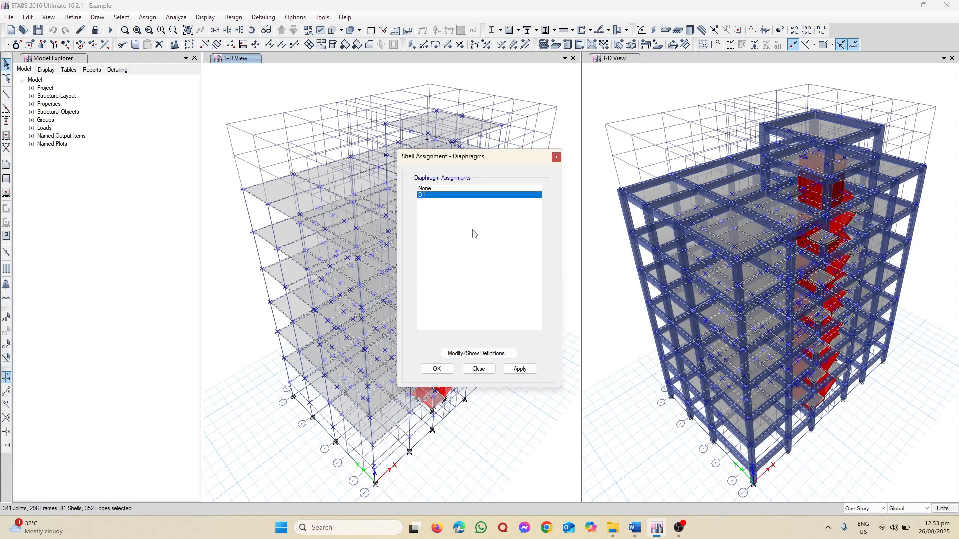
{"action": "left_click", "coordinate": [461, 354]}
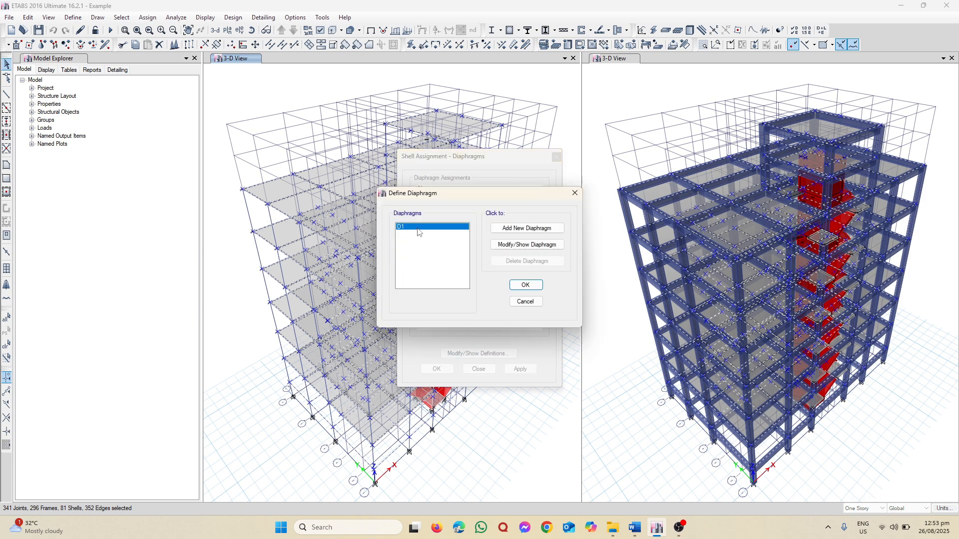
{"action": "left_click", "coordinate": [524, 244]}
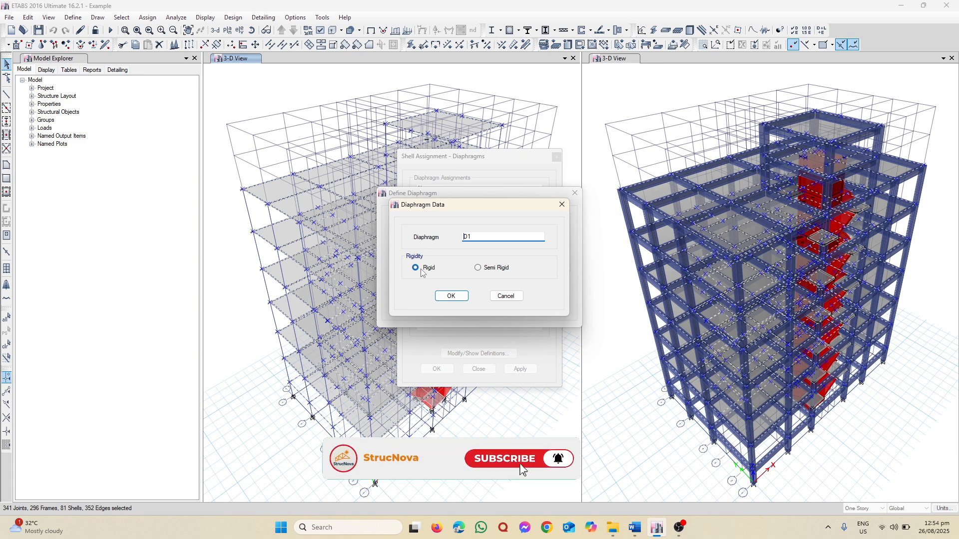
{"action": "left_click", "coordinate": [562, 206]}
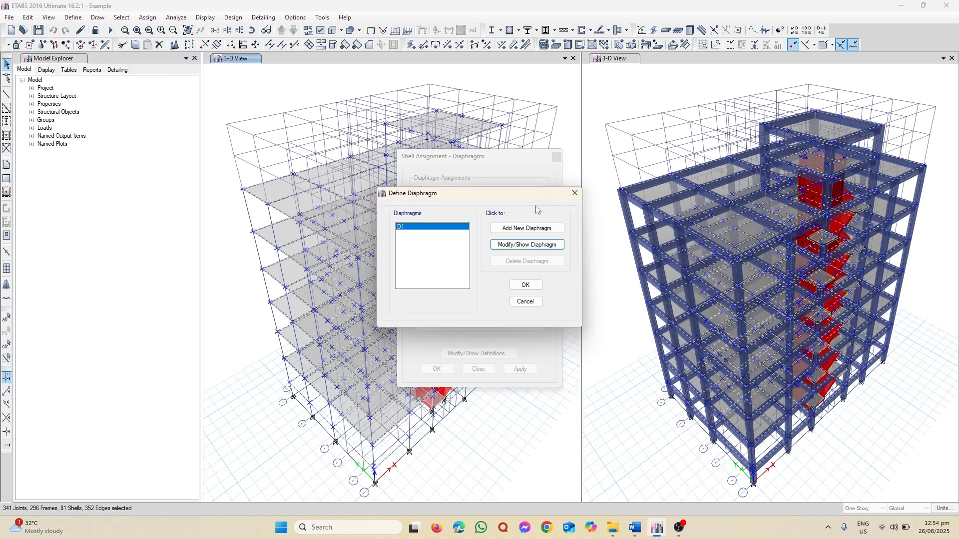
{"action": "left_click", "coordinate": [574, 193]}
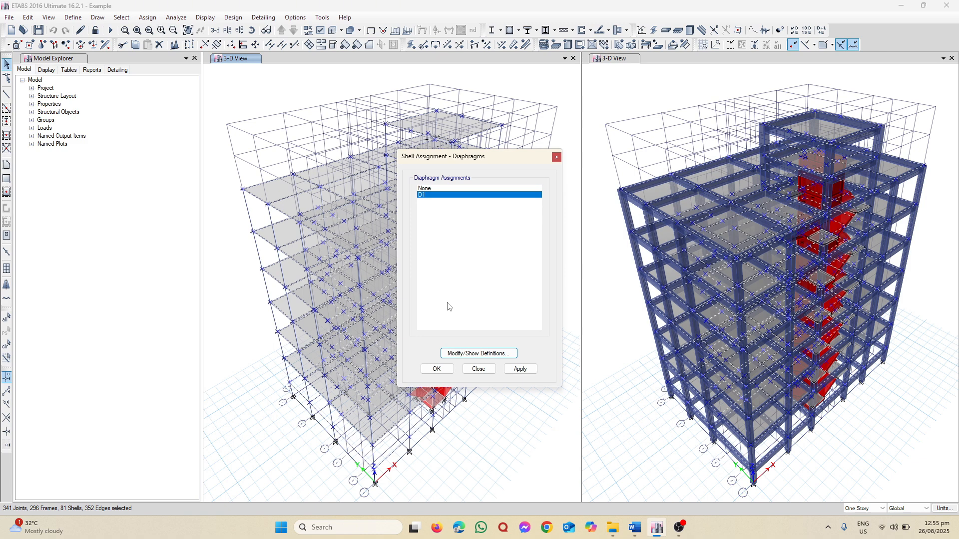
{"action": "left_click", "coordinate": [520, 369]}
{"action": "left_click", "coordinate": [479, 370]}
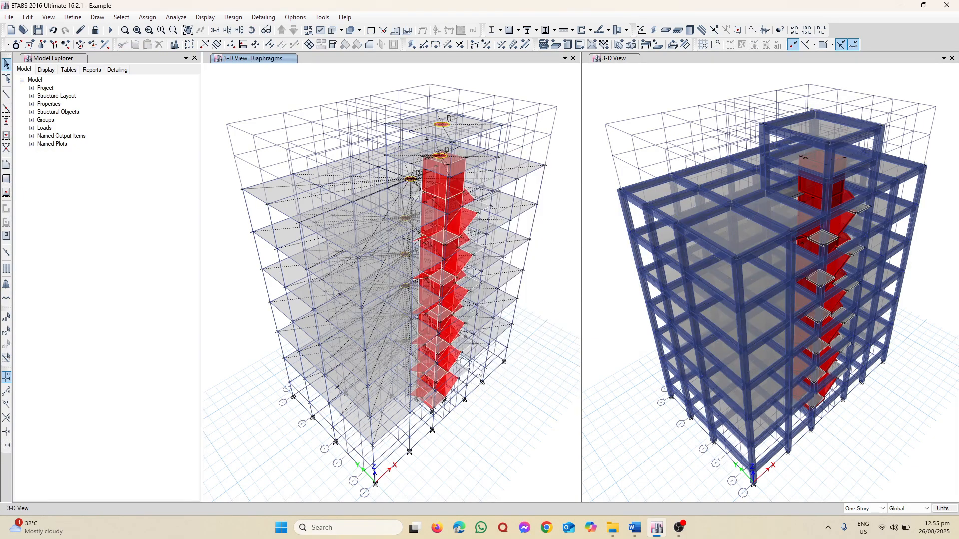
Show the GF level in plan view to inspect its assigned diaphragm
{"action": "left_click", "coordinate": [227, 30]}
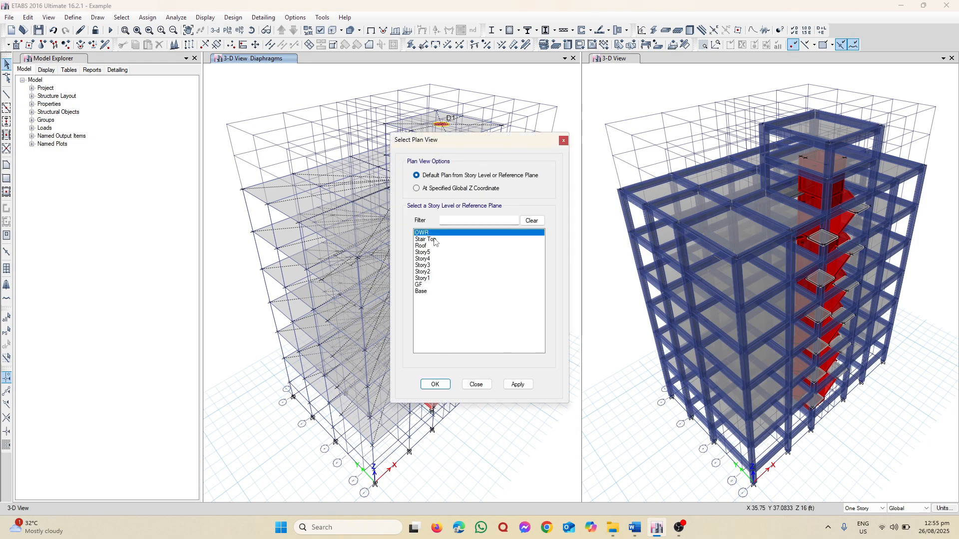
{"action": "left_click", "coordinate": [430, 284]}
{"action": "left_click", "coordinate": [517, 384]}
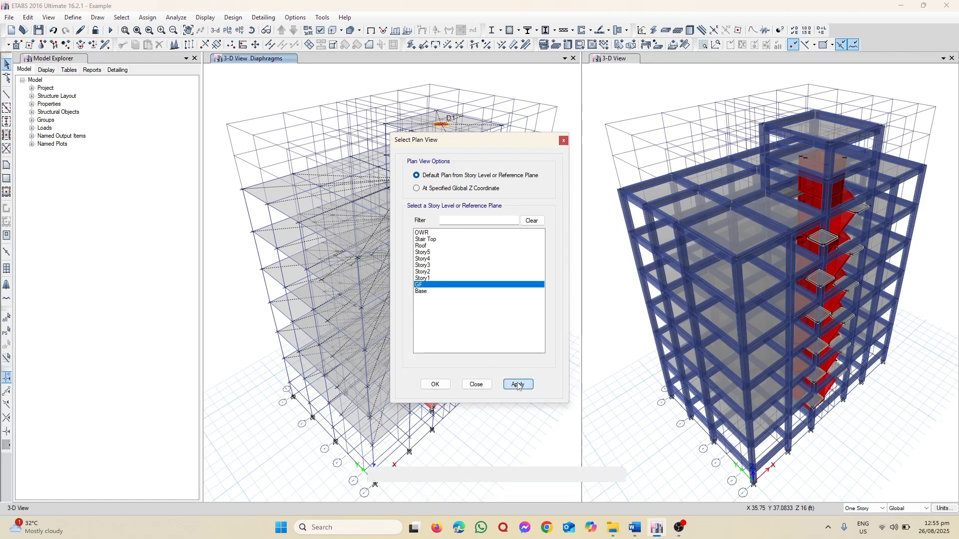
{"action": "left_click", "coordinate": [476, 384]}
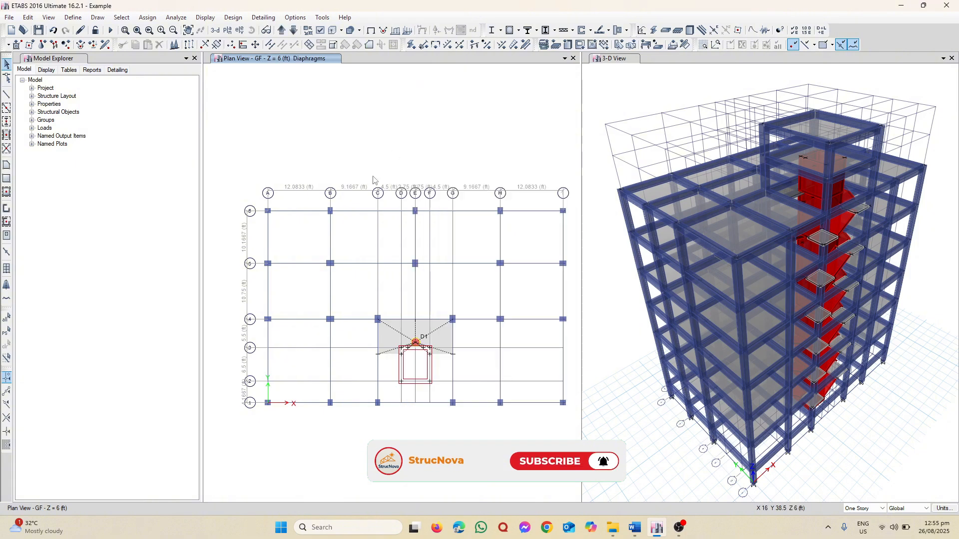
{"action": "left_click", "coordinate": [266, 31]}
{"action": "left_click", "coordinate": [267, 30]}
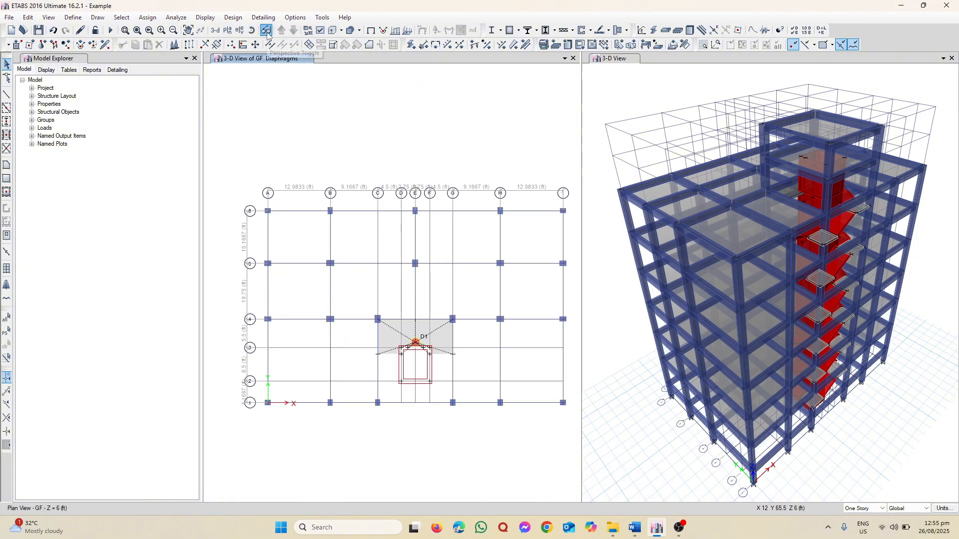
Examine the diaphragm plan of each level from Story1 up to Stair Top and back down to Story3
{"action": "left_click", "coordinate": [282, 31]}
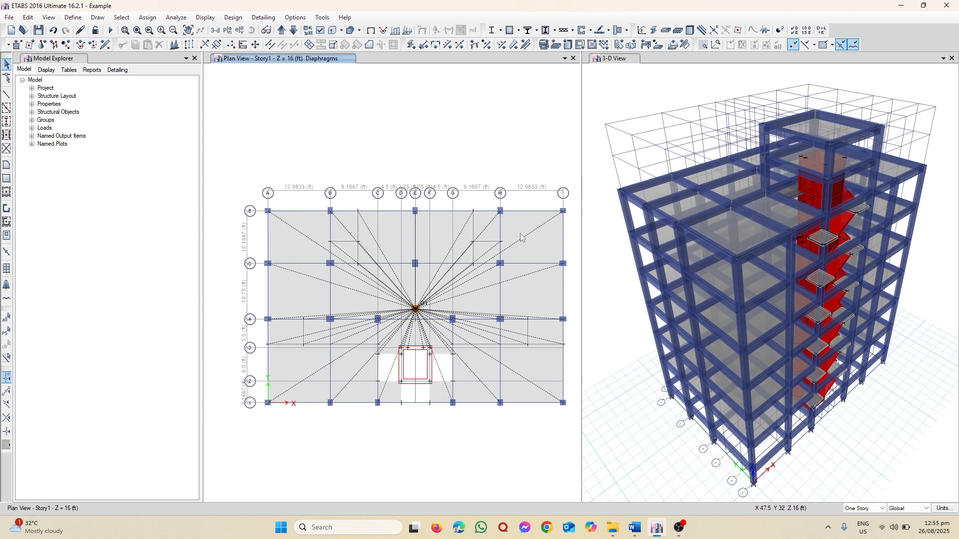
{"action": "left_click", "coordinate": [281, 31]}
{"action": "left_click", "coordinate": [286, 33]}
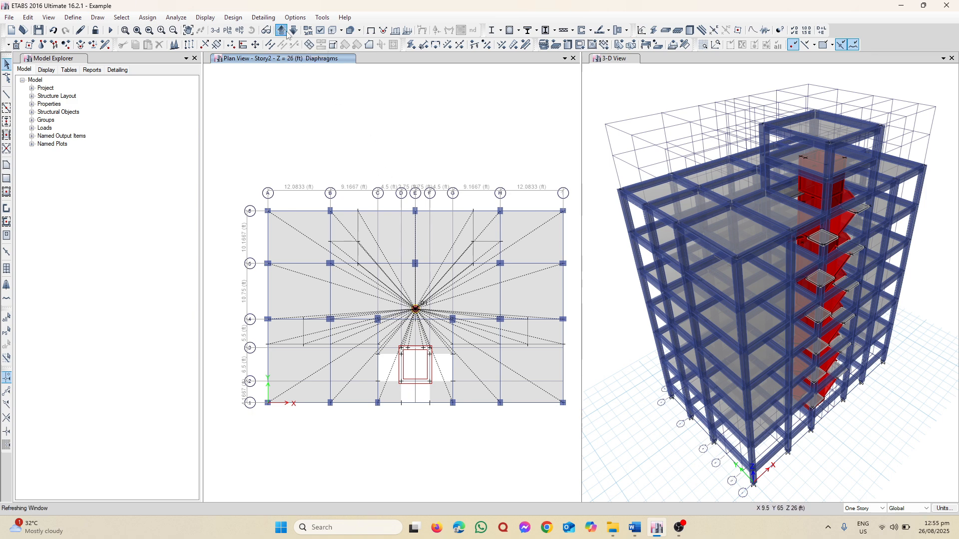
{"action": "left_click", "coordinate": [287, 33]}
{"action": "left_click", "coordinate": [286, 33]}
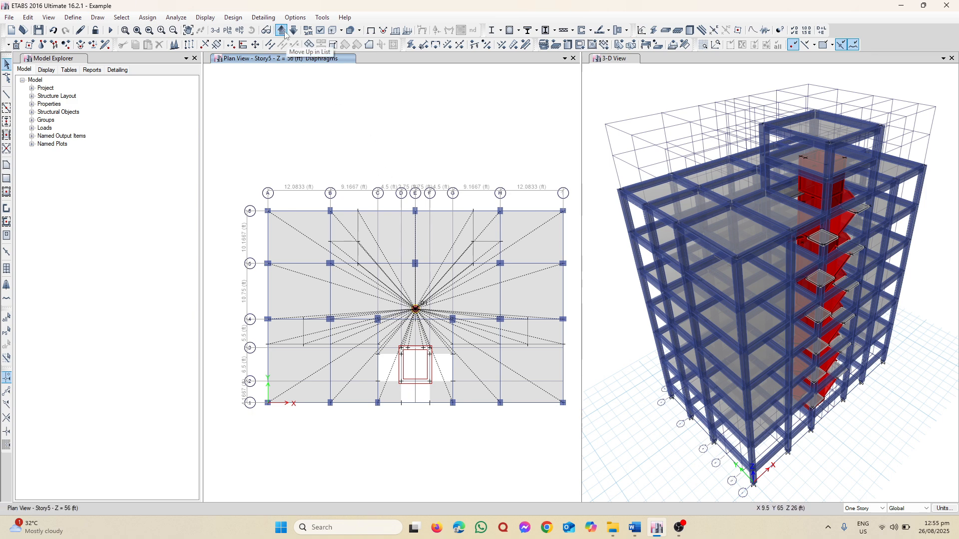
{"action": "left_click", "coordinate": [285, 33]}
{"action": "left_click", "coordinate": [285, 34]}
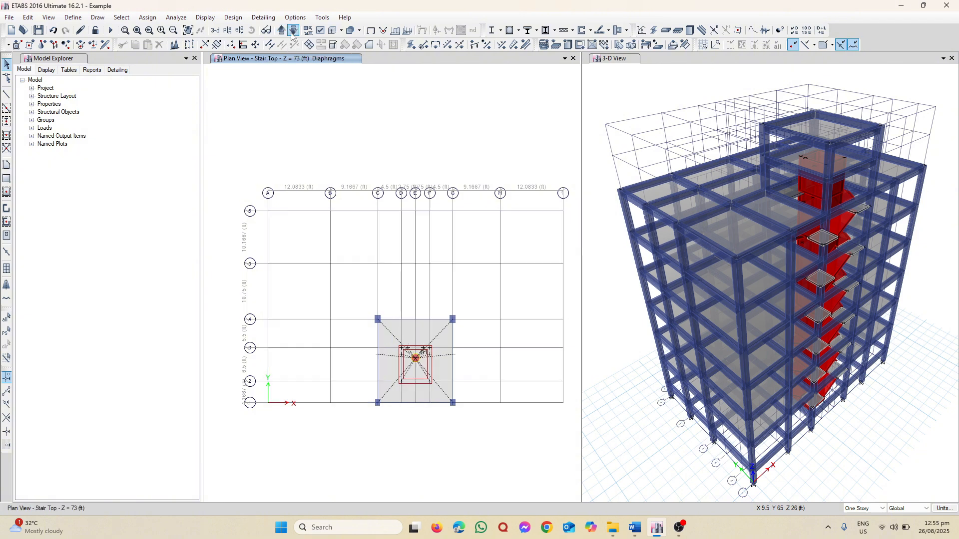
{"action": "left_click", "coordinate": [293, 33]}
{"action": "left_click", "coordinate": [292, 33]}
{"action": "left_click", "coordinate": [293, 33]}
{"action": "left_click", "coordinate": [292, 33]}
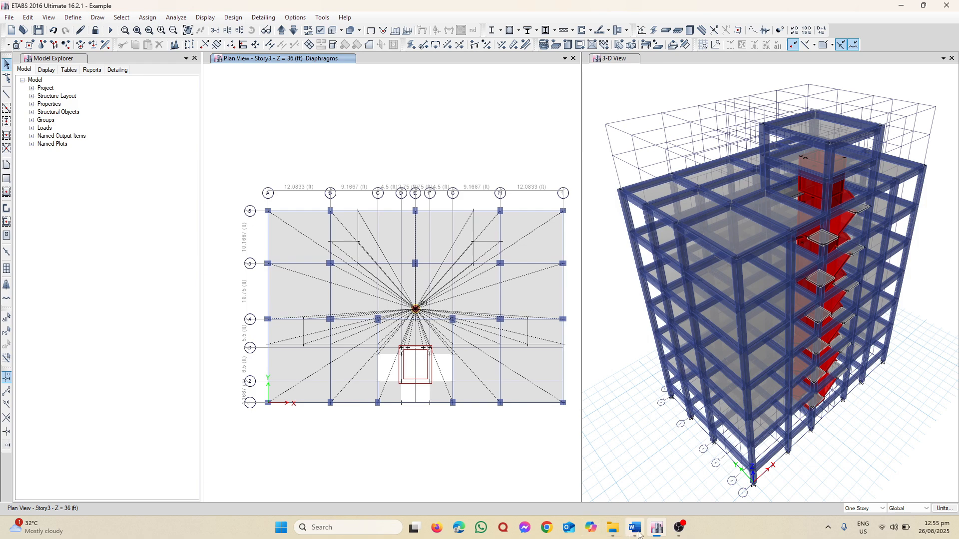
Consult the Word procedure list for the next modelling task, and select all floor objects in the ETABS model by object type
{"action": "left_click", "coordinate": [634, 528]}
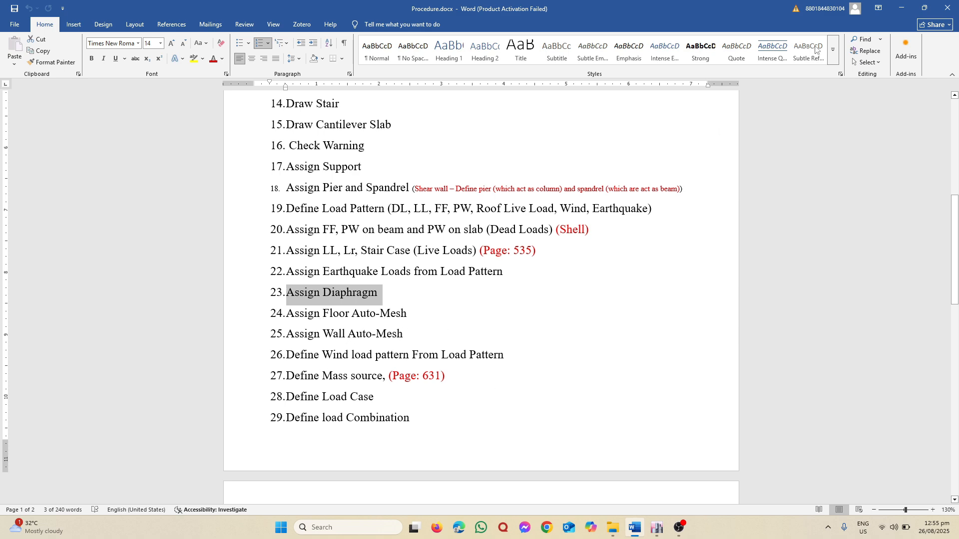
{"action": "left_click", "coordinate": [901, 7]}
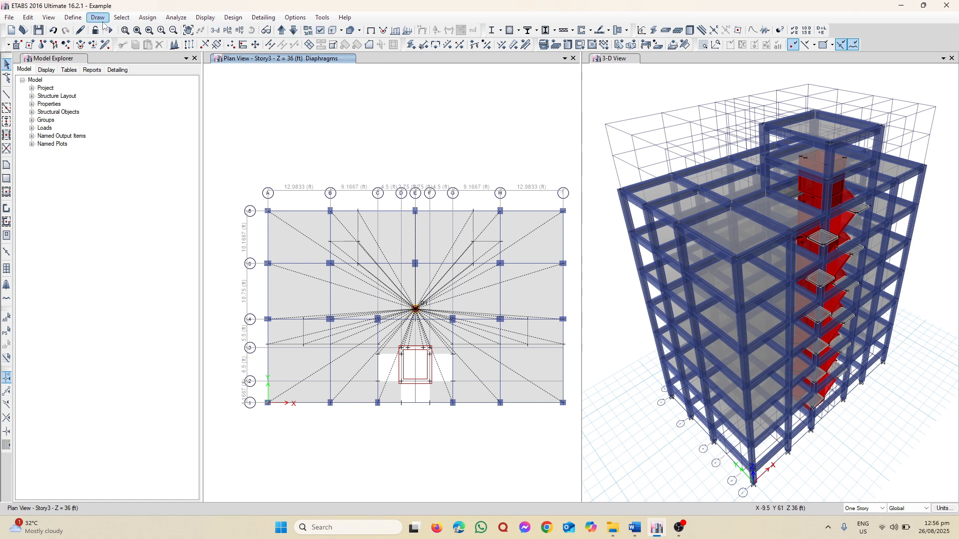
{"action": "left_click", "coordinate": [122, 18]}
{"action": "left_click", "coordinate": [124, 19]}
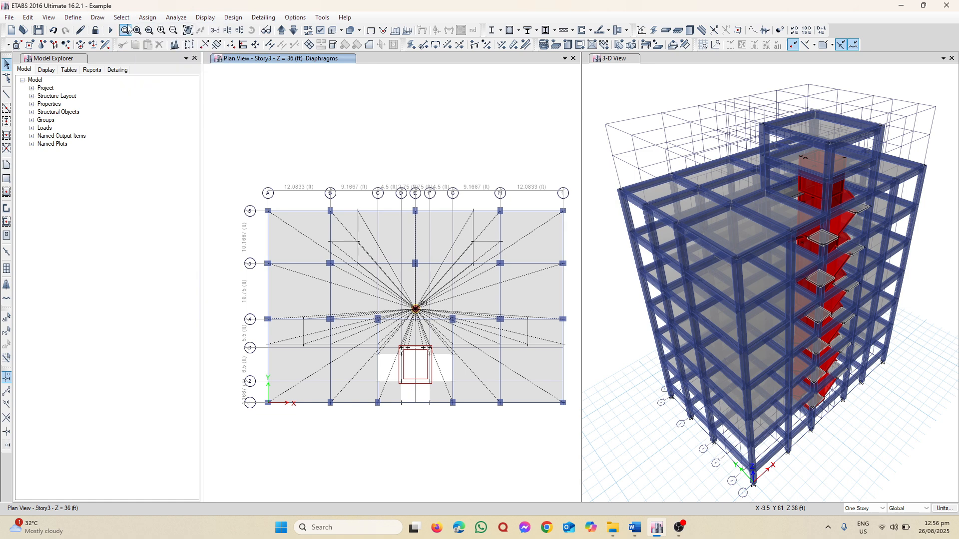
{"action": "left_click", "coordinate": [124, 19]}
{"action": "mouse_move", "coordinate": [144, 29]}
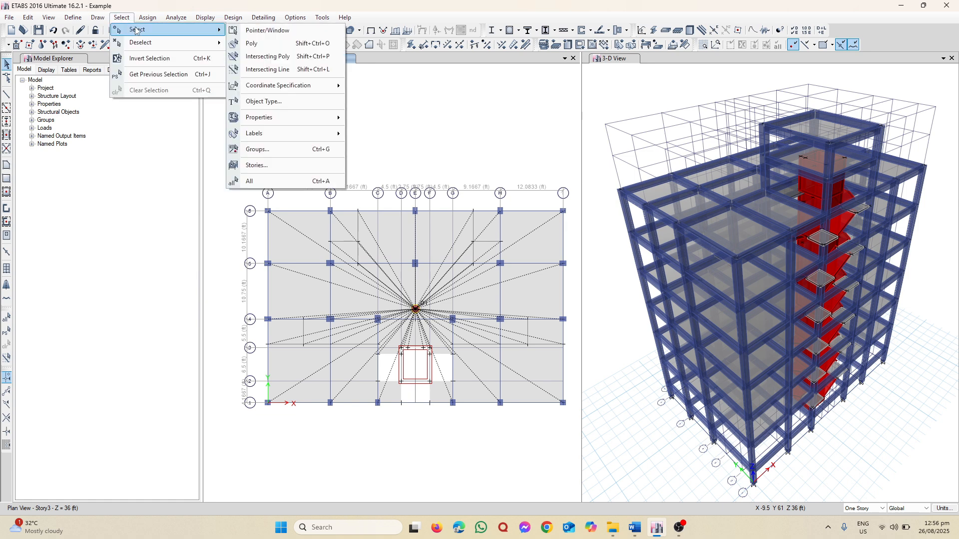
{"action": "left_click", "coordinate": [298, 102]}
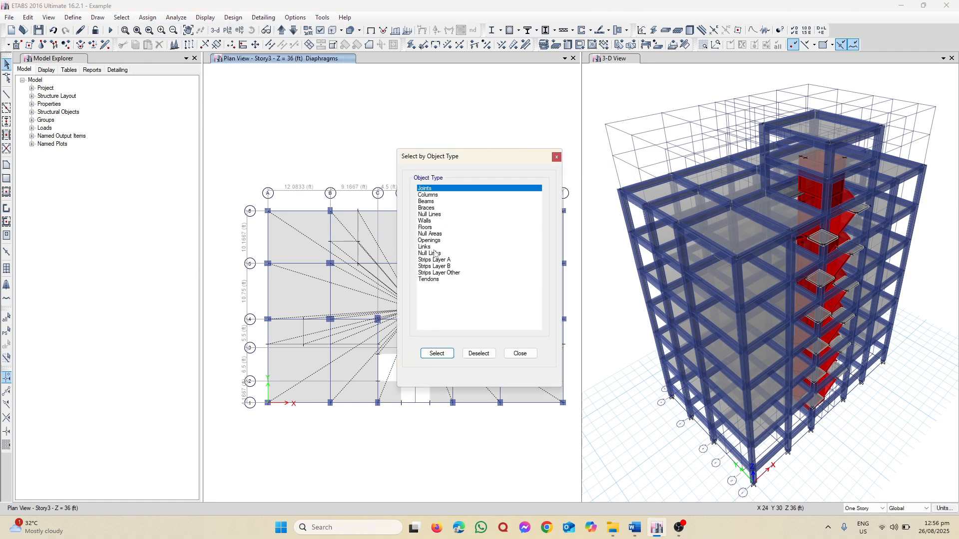
{"action": "left_click", "coordinate": [427, 228]}
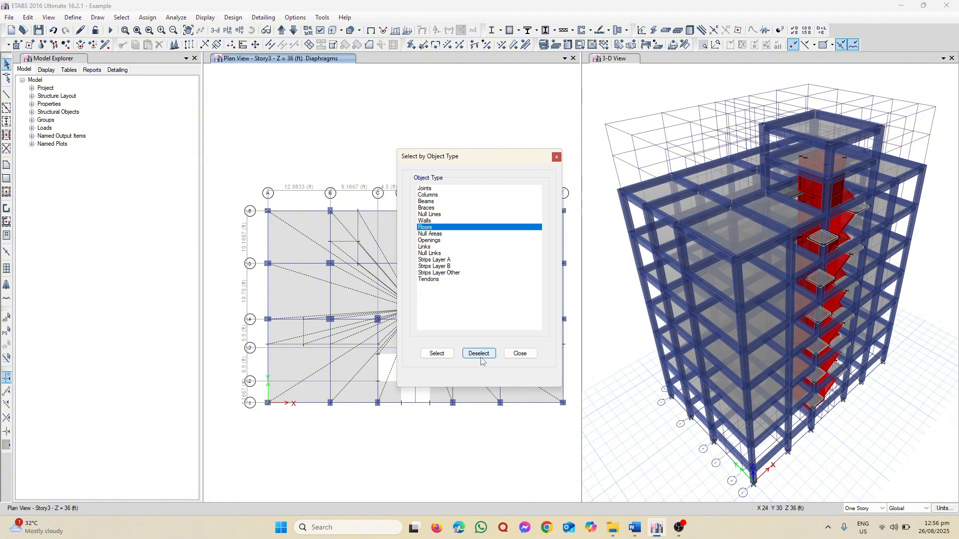
{"action": "left_click", "coordinate": [436, 353]}
{"action": "left_click", "coordinate": [519, 353]}
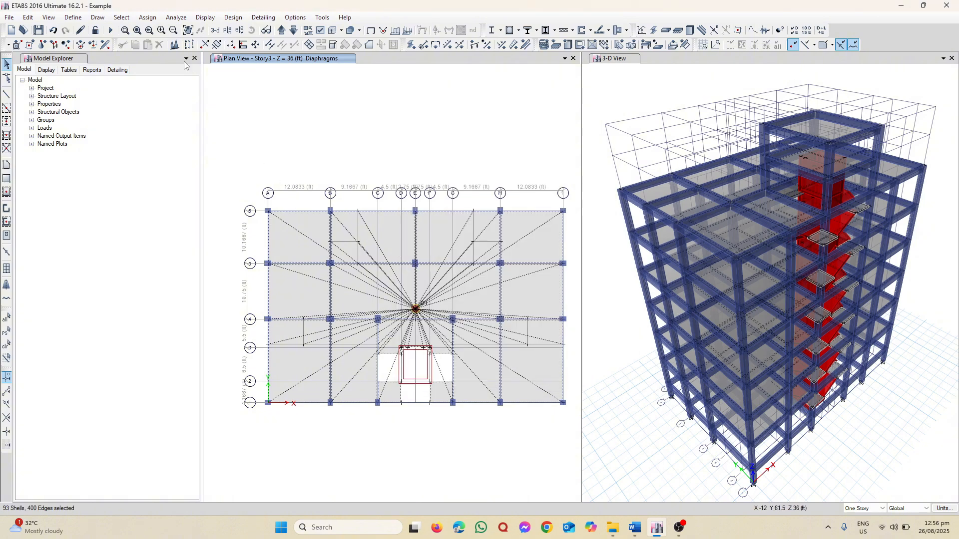
Set the selected floors' auto mesh to cookie cut into structural elements, with further meshing to a maximum element size of 18 in
{"action": "left_click", "coordinate": [147, 17]}
{"action": "mouse_move", "coordinate": [163, 58]}
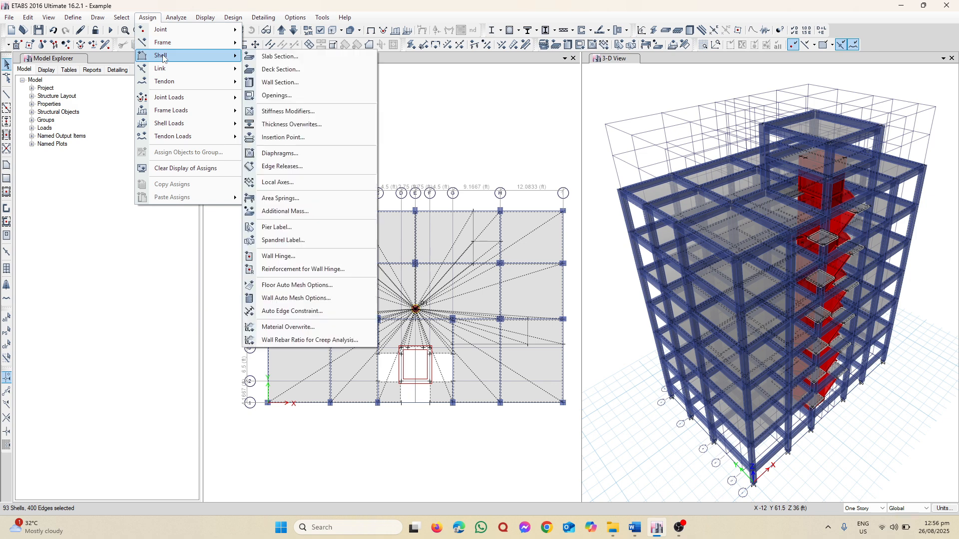
{"action": "left_click", "coordinate": [304, 286]}
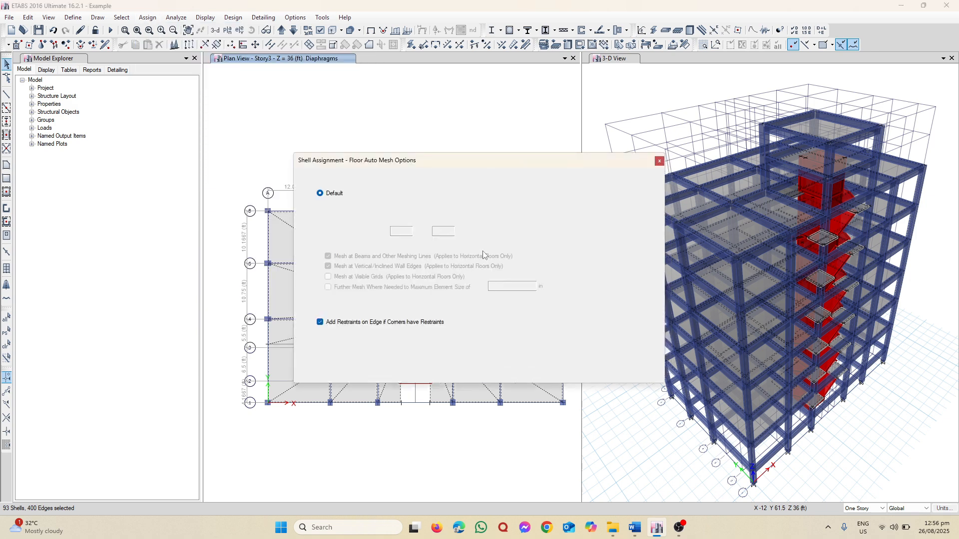
{"action": "left_click", "coordinate": [320, 244]}
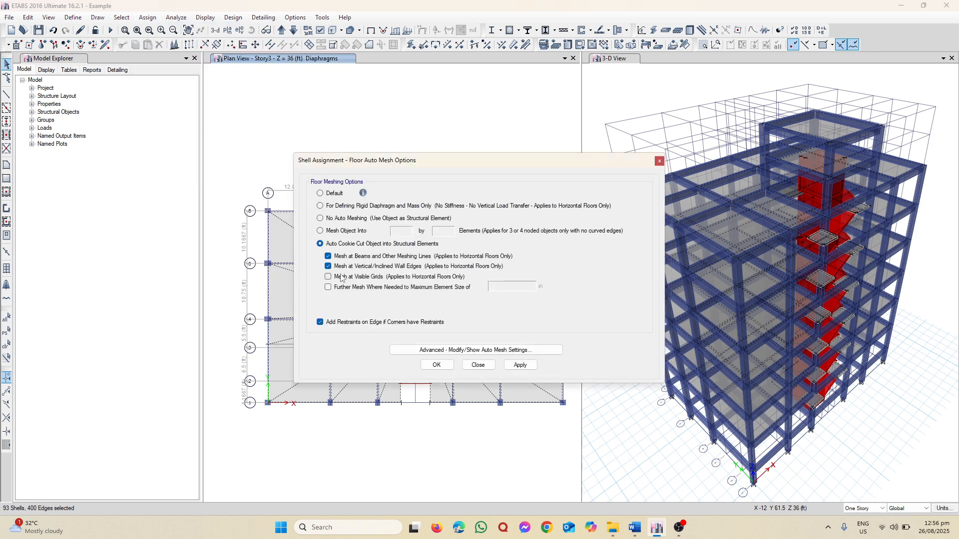
{"action": "left_click", "coordinate": [328, 287]}
{"action": "left_click_drag", "start_coordinate": [507, 290], "coordinate": [446, 293]}
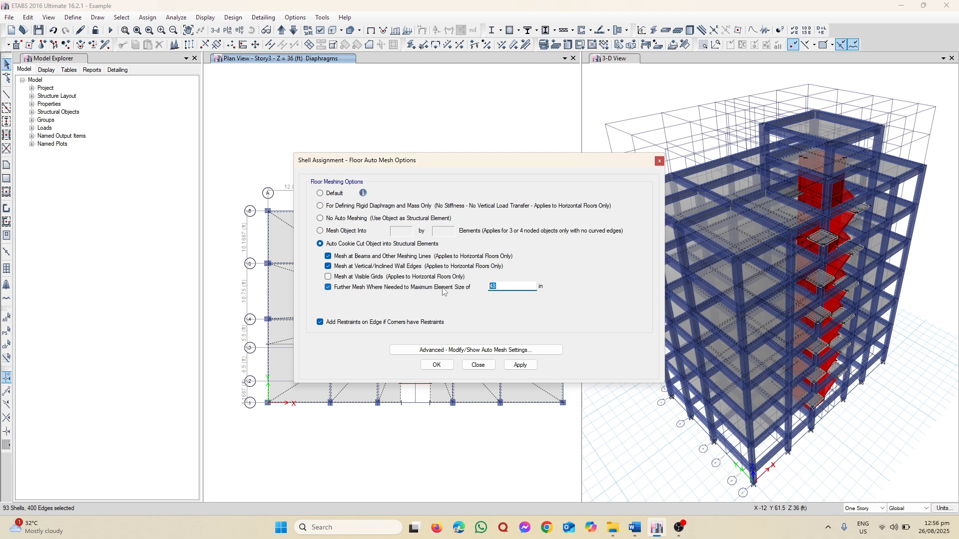
{"action": "left_click_drag", "start_coordinate": [451, 162], "coordinate": [697, 164]}
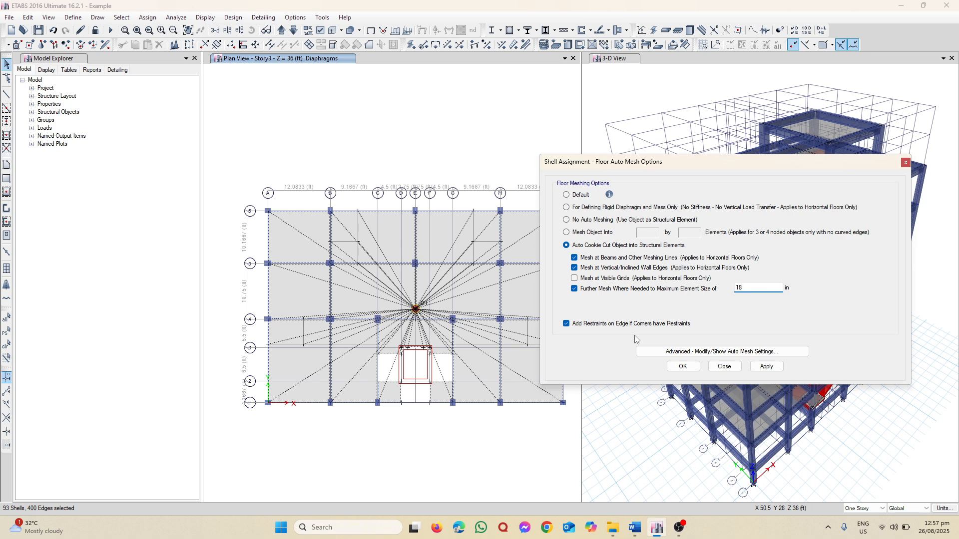
Set the approximate maximum mesh size for slabs to 1.5 ft and apply the floor auto mesh options to the selected floors
{"action": "left_click", "coordinate": [689, 352]}
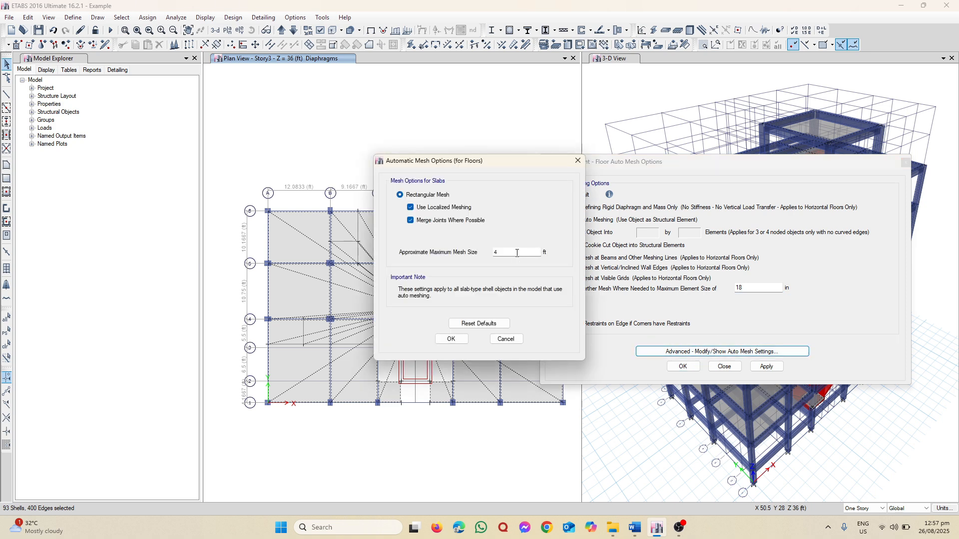
{"action": "left_click_drag", "start_coordinate": [516, 253], "coordinate": [409, 265]}
{"action": "type", "text": "1.5"}
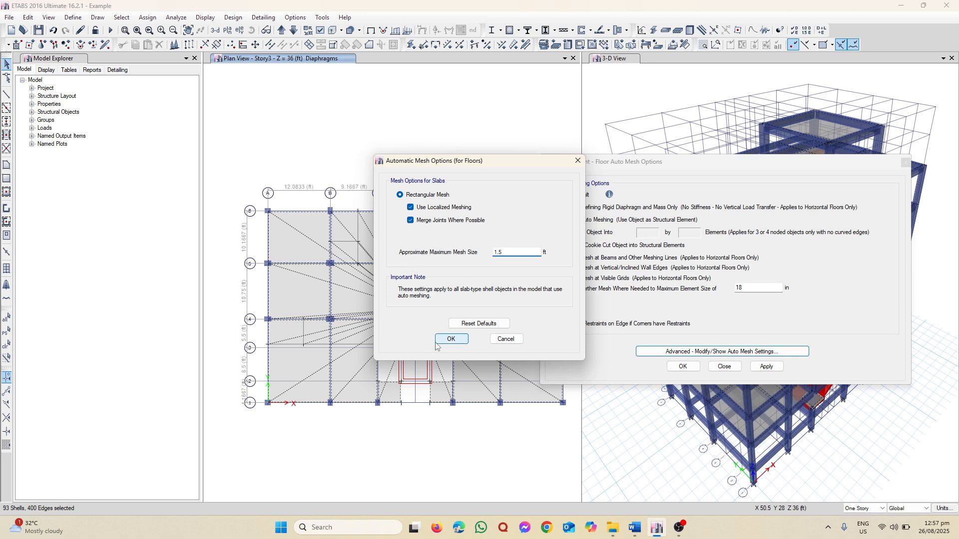
{"action": "left_click", "coordinate": [451, 340]}
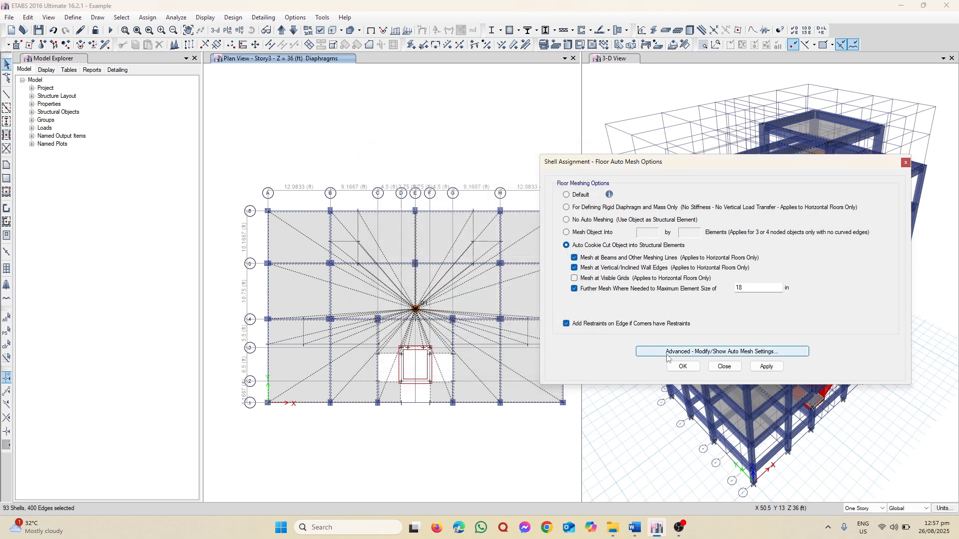
{"action": "left_click", "coordinate": [775, 369]}
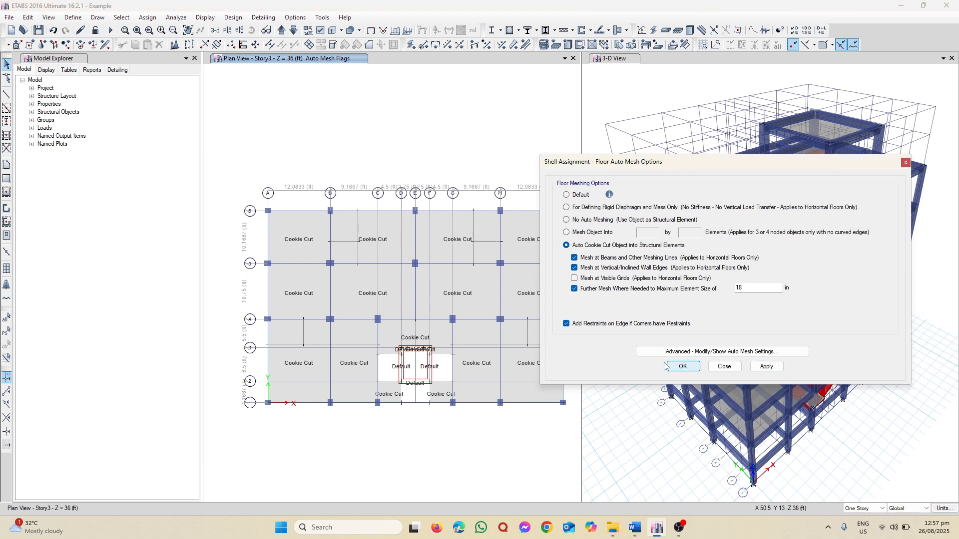
Confirm the floor auto mesh options and select all wall objects in the model by object type
{"action": "left_click", "coordinate": [681, 367]}
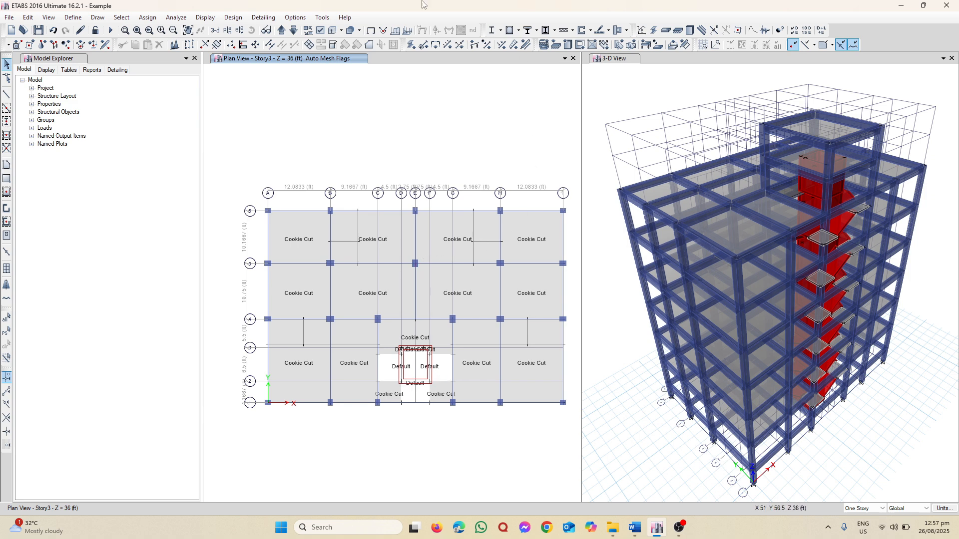
{"action": "left_click", "coordinate": [122, 18]}
{"action": "mouse_move", "coordinate": [145, 30]}
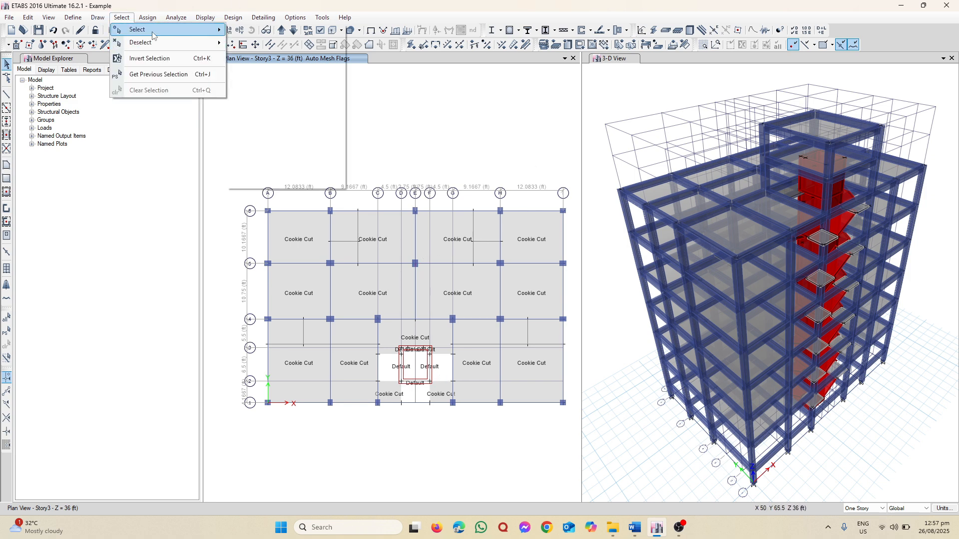
{"action": "mouse_move", "coordinate": [272, 110]}
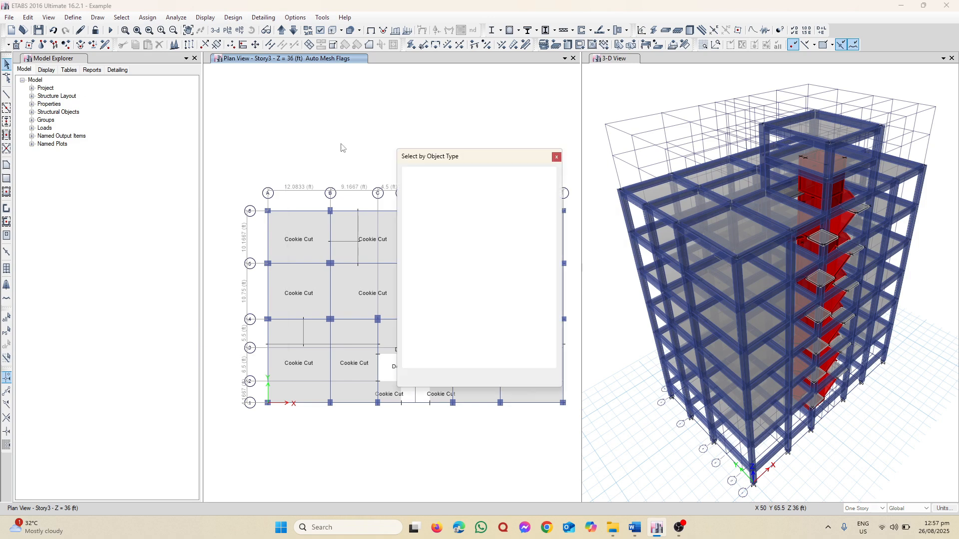
{"action": "left_click", "coordinate": [424, 221]}
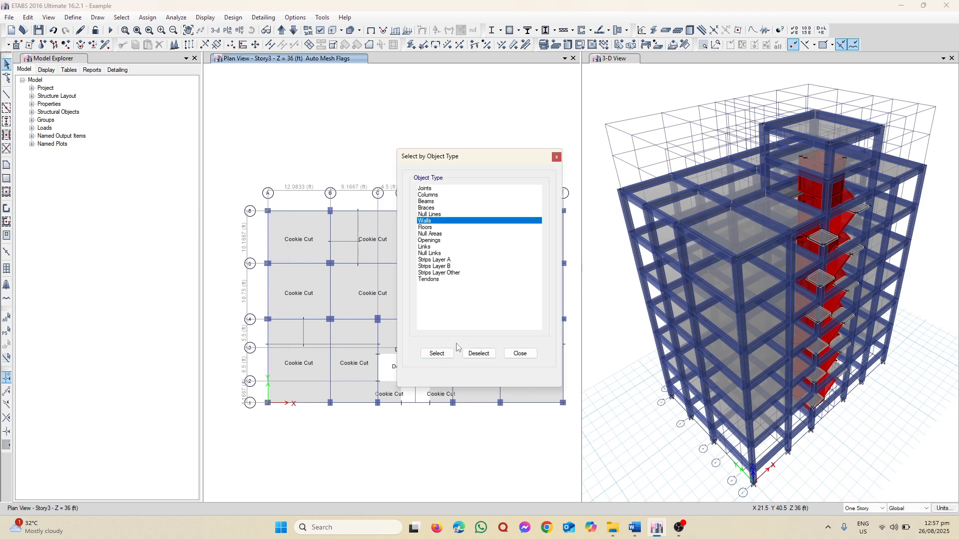
{"action": "left_click", "coordinate": [437, 354]}
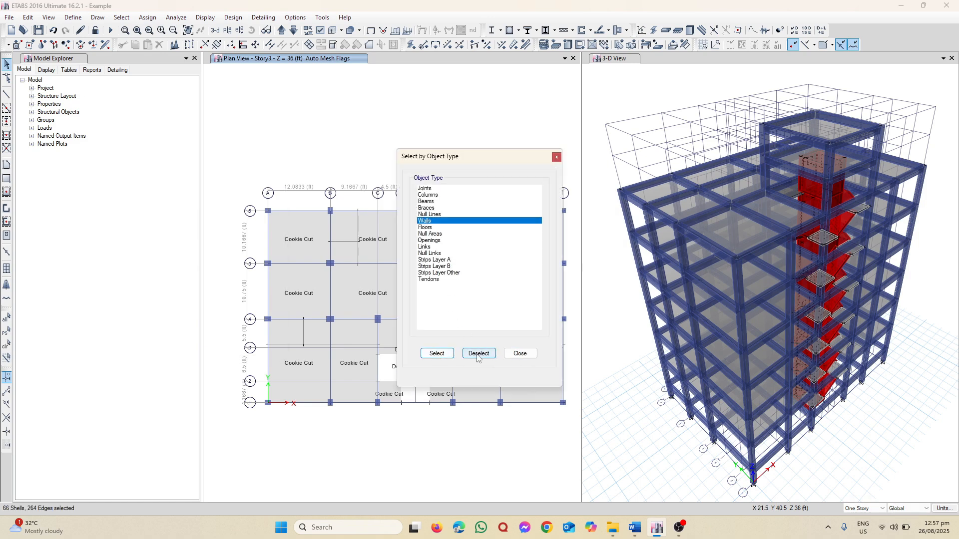
{"action": "left_click", "coordinate": [506, 357]}
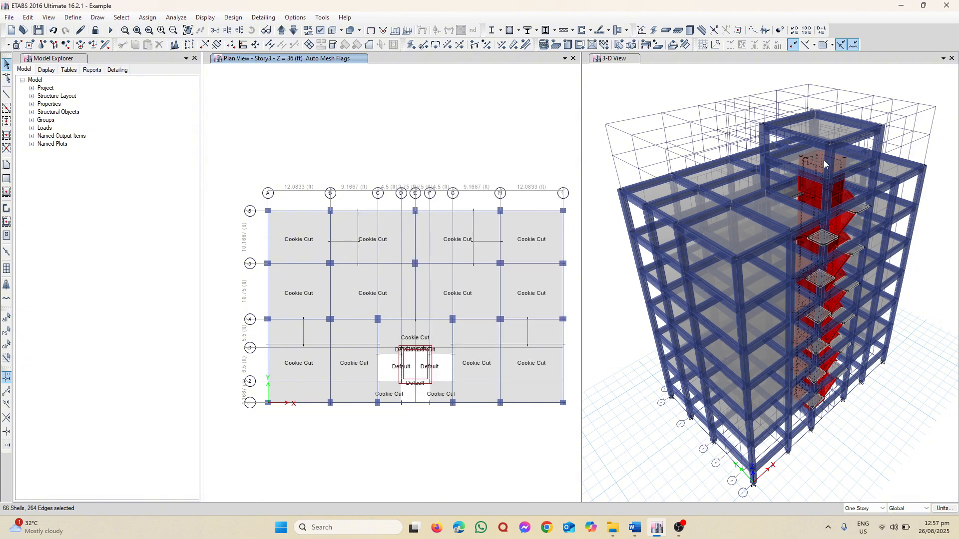
Assign auto rectangular mesh to the selected walls, confirming the approximate maximum mesh size in the advanced wall mesh settings
{"action": "left_click", "coordinate": [147, 17]}
{"action": "mouse_move", "coordinate": [172, 59]}
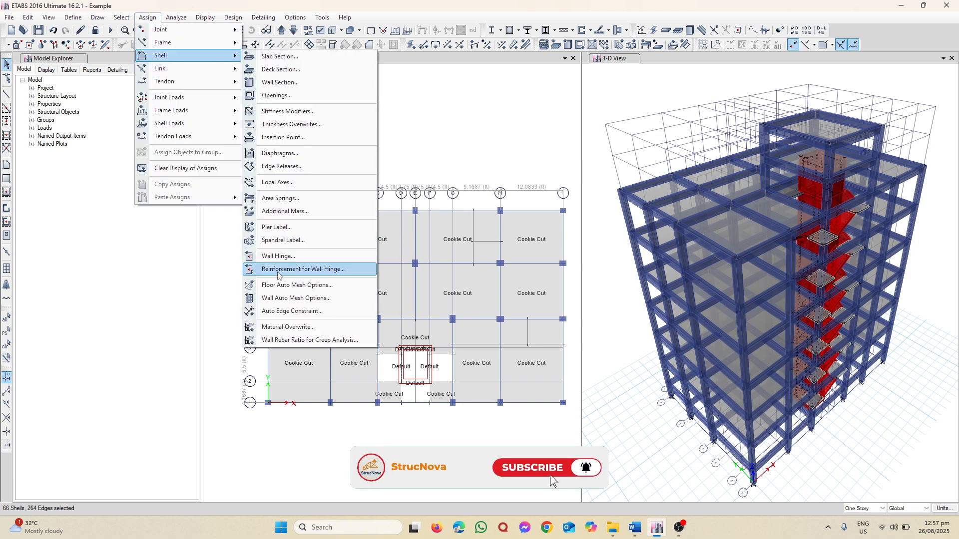
{"action": "left_click", "coordinate": [296, 298]}
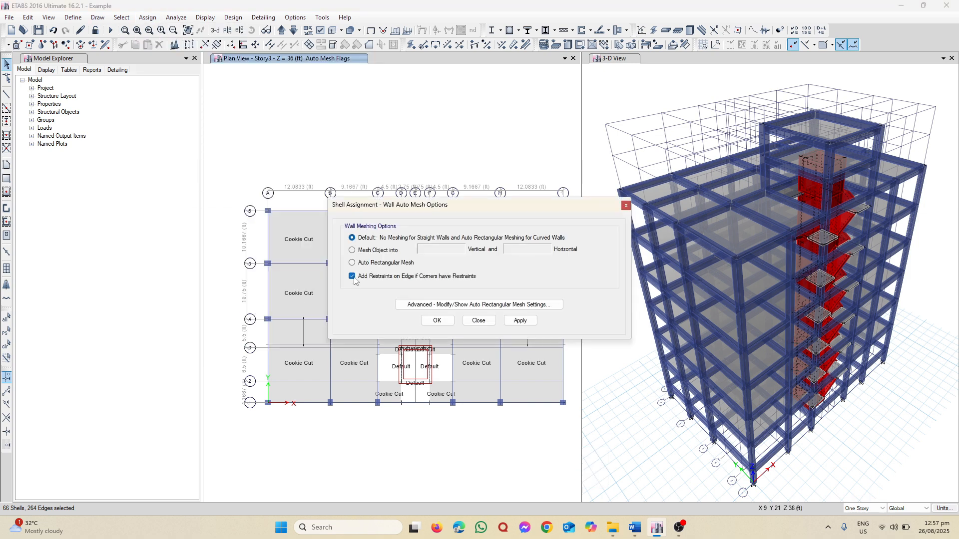
{"action": "left_click", "coordinate": [352, 262]}
{"action": "left_click", "coordinate": [479, 305]}
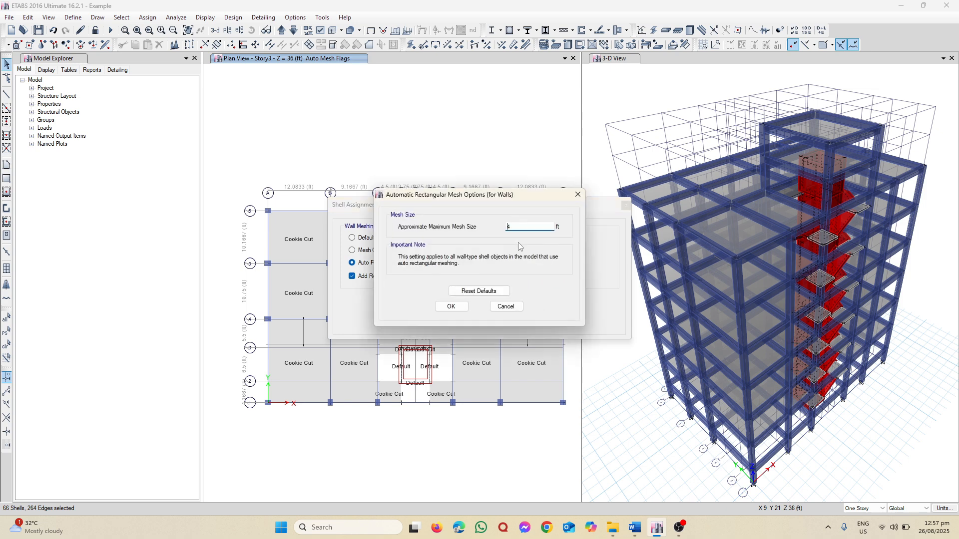
{"action": "left_click_drag", "start_coordinate": [519, 230], "coordinate": [474, 235]}
{"action": "left_click", "coordinate": [451, 306]}
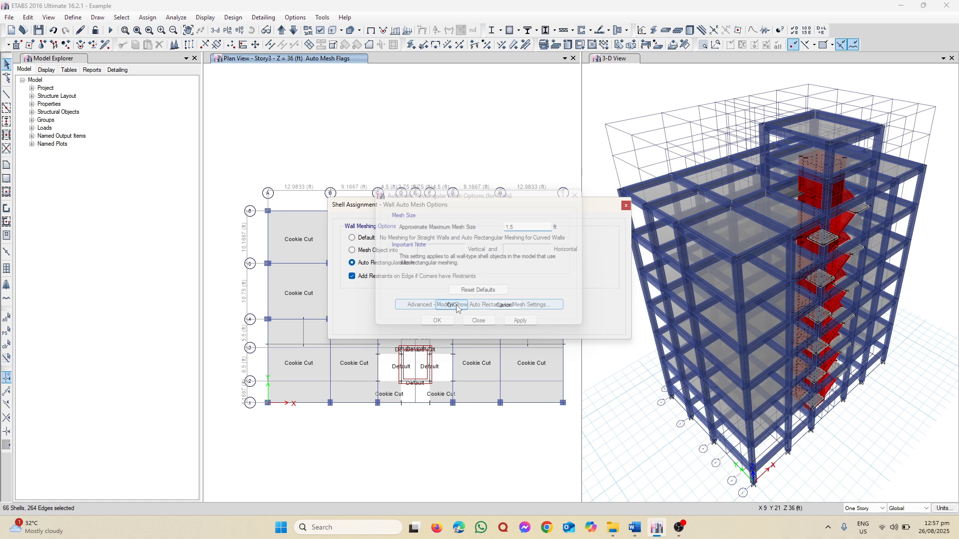
{"action": "left_click", "coordinate": [520, 320]}
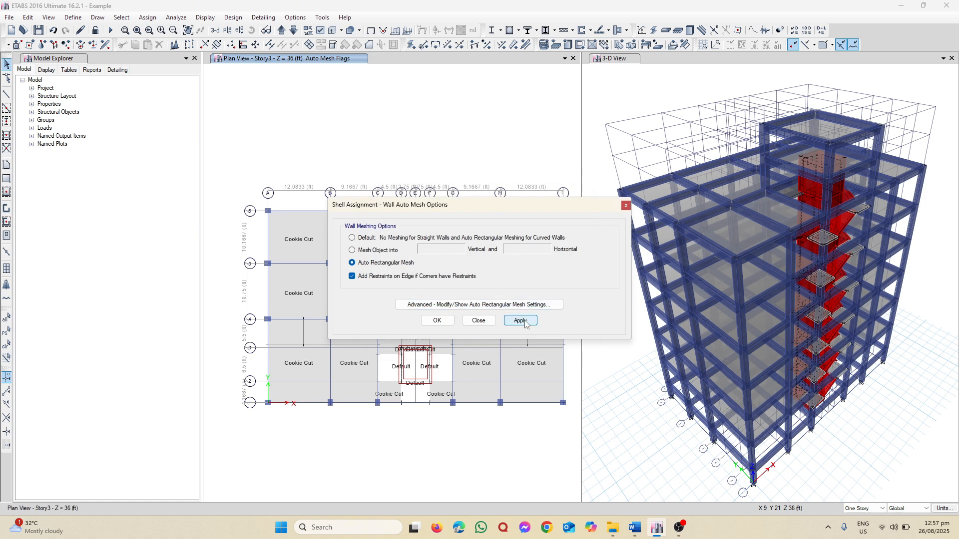
{"action": "left_click", "coordinate": [478, 321]}
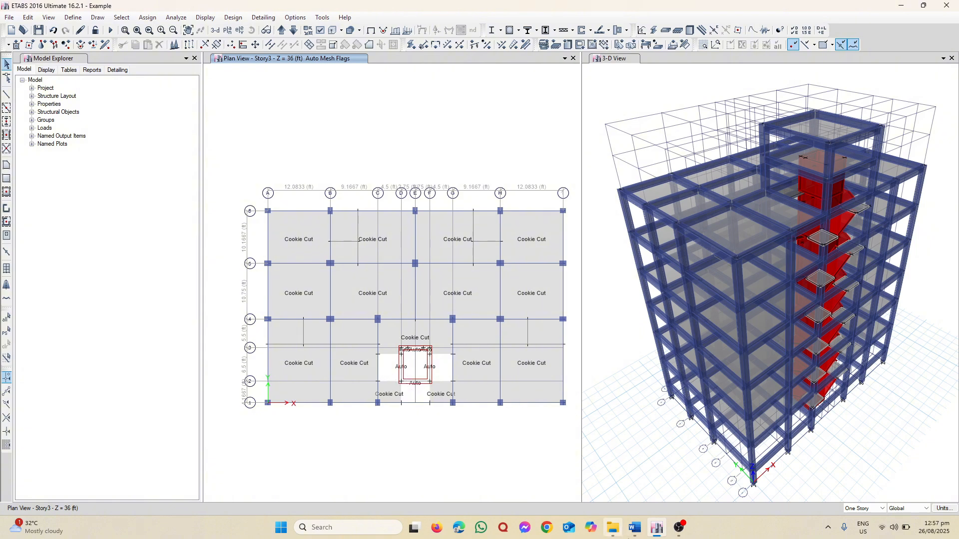
Switch to the Word procedure list and review the items from Assign Wall Auto-Mesh to Define Mass source
{"action": "mouse_move", "coordinate": [657, 535]}
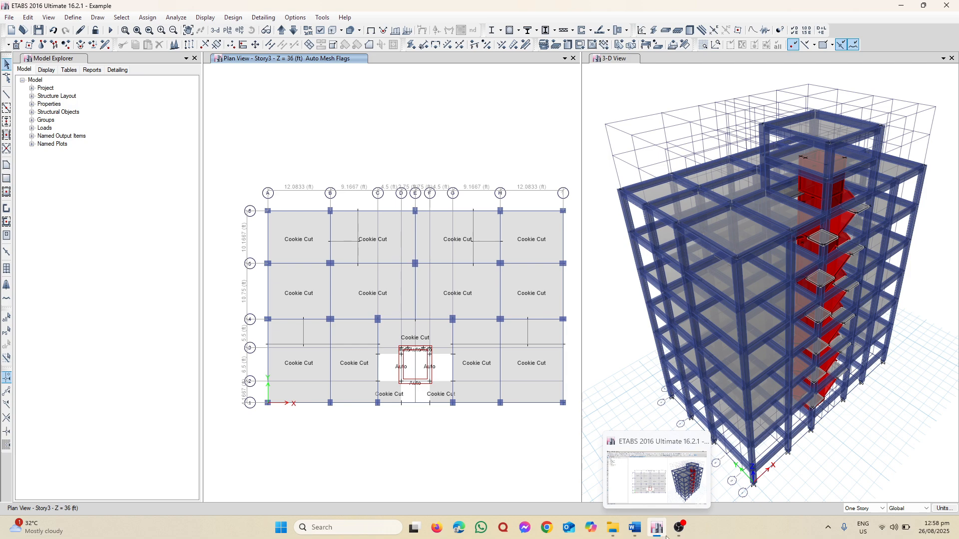
{"action": "left_click", "coordinate": [634, 529]}
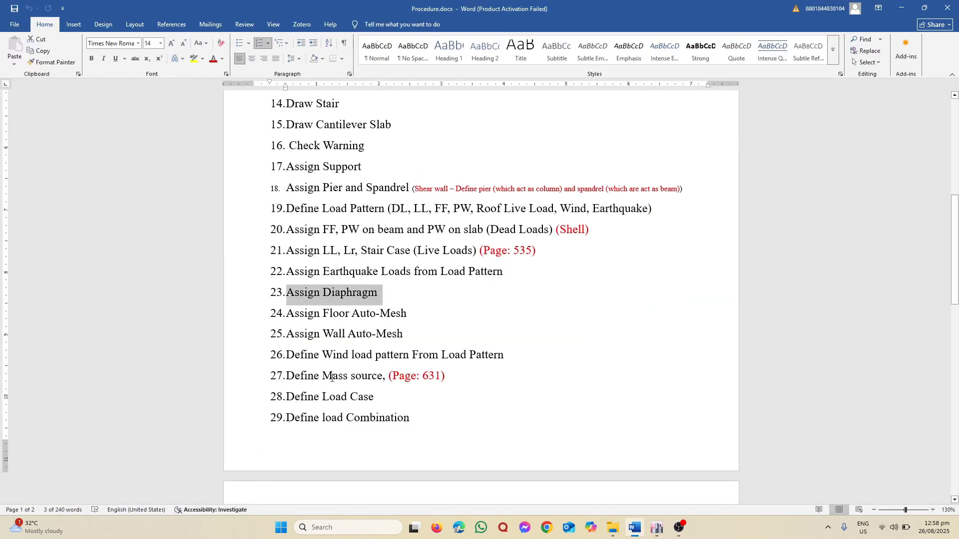
{"action": "left_click_drag", "start_coordinate": [378, 341], "coordinate": [286, 339]}
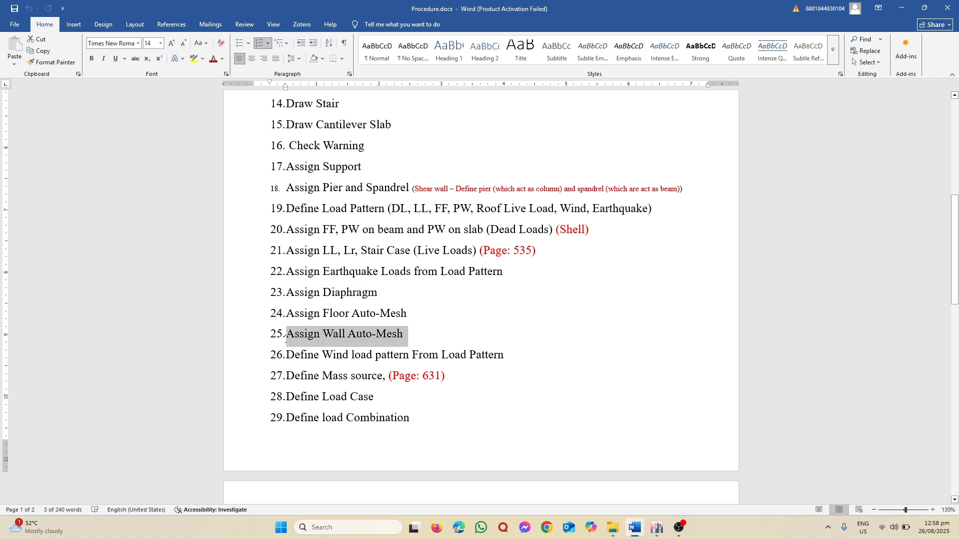
{"action": "left_click", "coordinate": [447, 376]}
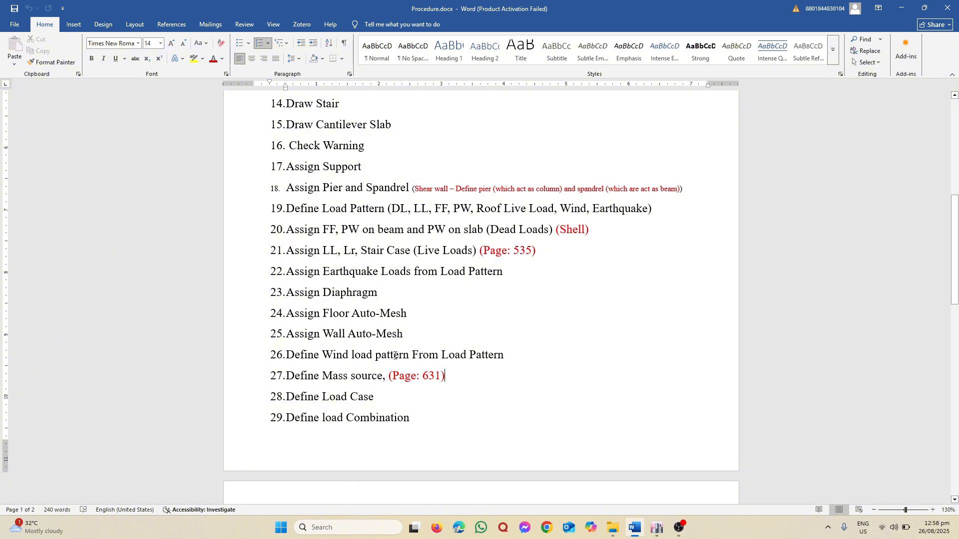
{"action": "mouse_move", "coordinate": [278, 359]}
{"action": "left_mouse_down"}
{"action": "mouse_move", "coordinate": [524, 364]}
{"action": "mouse_move", "coordinate": [279, 368]}
{"action": "left_mouse_up"}
{"action": "left_click", "coordinate": [426, 341]}
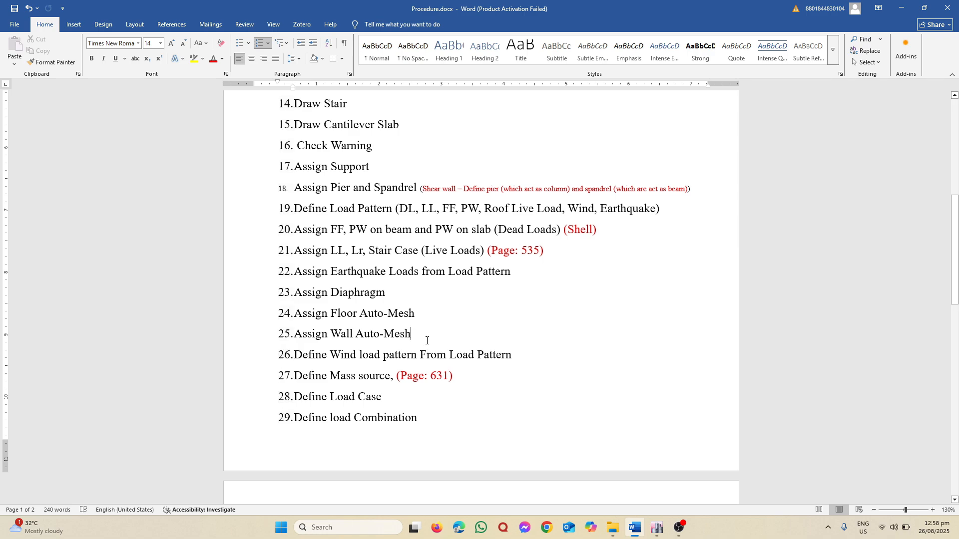